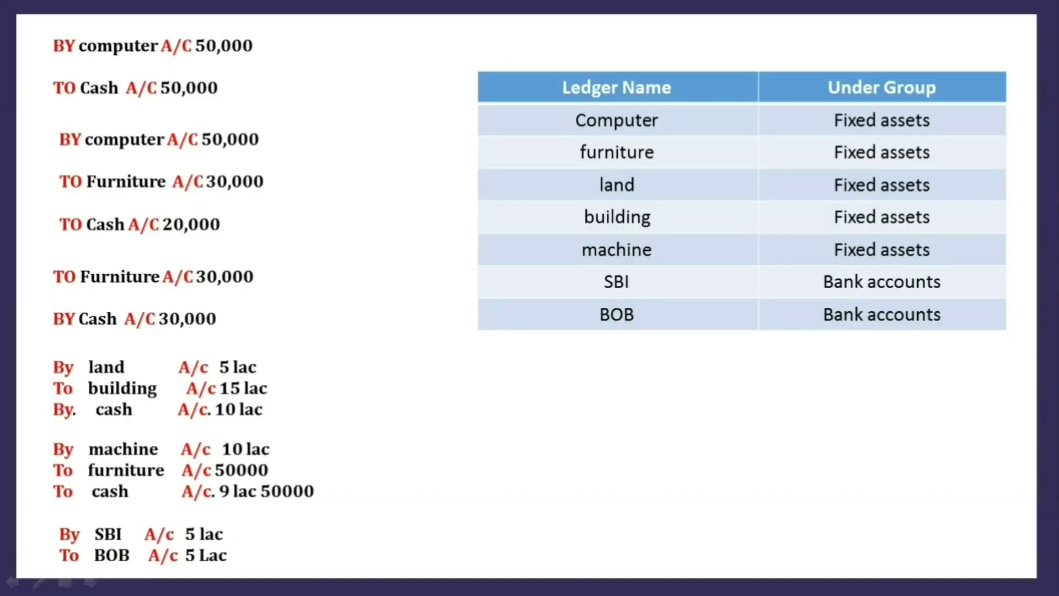
# Step: Switch to TallyPrime and create a ledger named Machine under Fixed Assets
pyautogui.hotkey('alt', 'Tab')
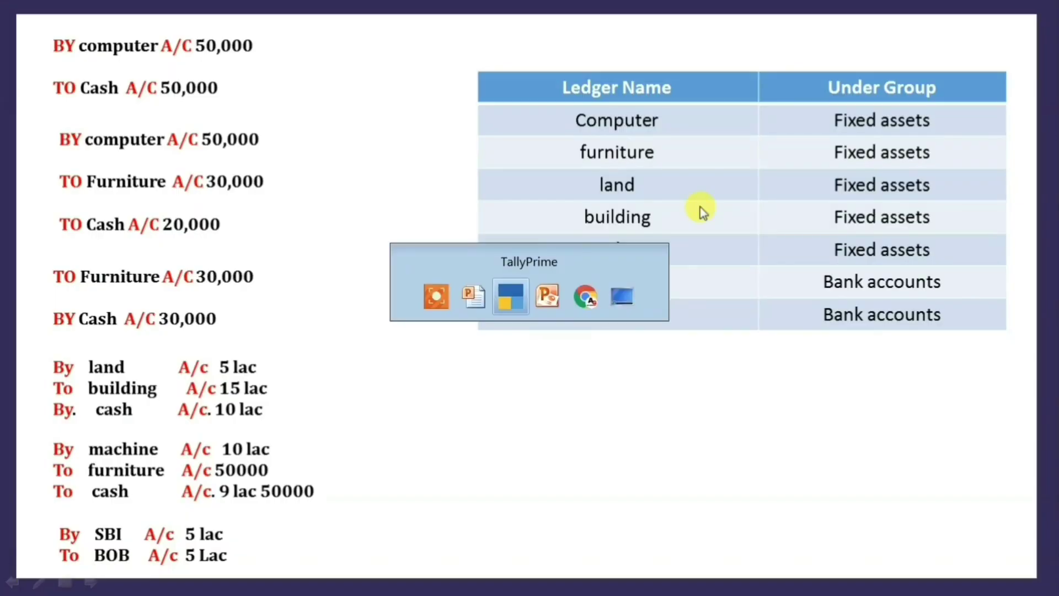
pyautogui.write('Machine')
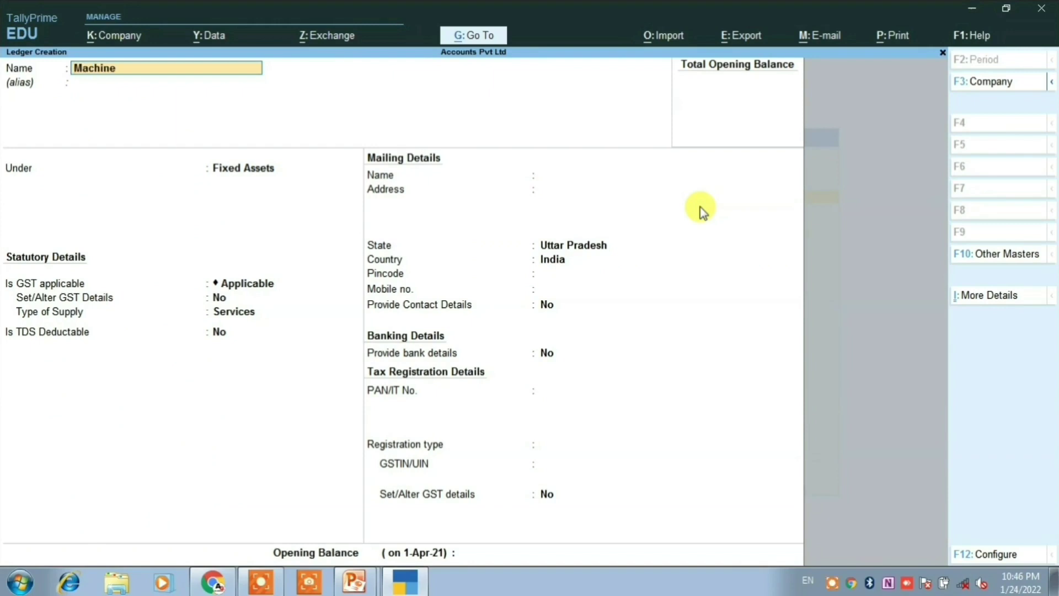
pyautogui.press('Return')
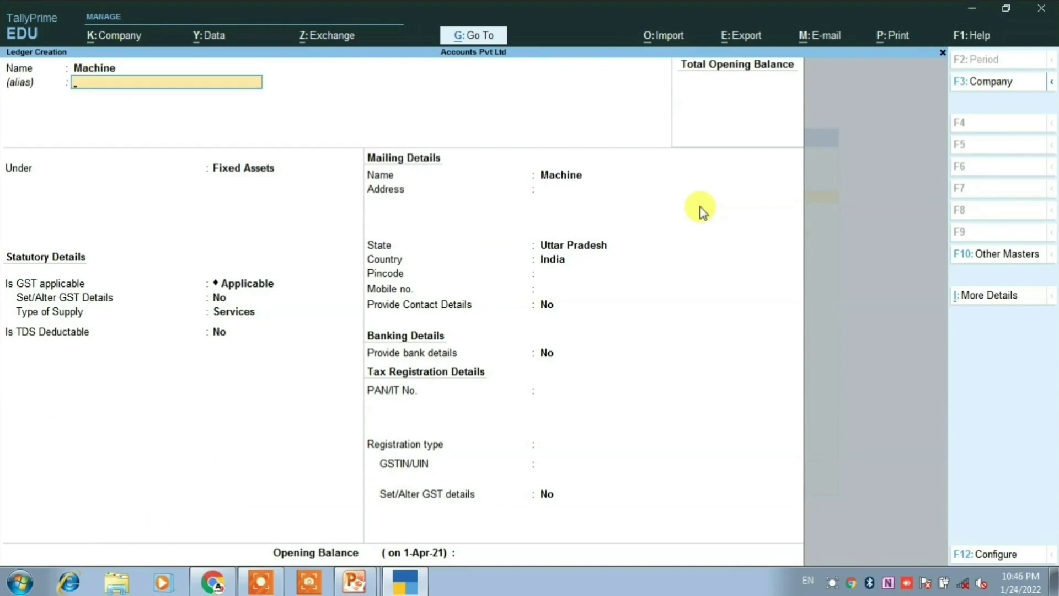
# Step: Check the next ledger on the slide, and create a ledger named Sbi under Bank Accounts in TallyPrime
pyautogui.hotkey('alt', 'Tab')
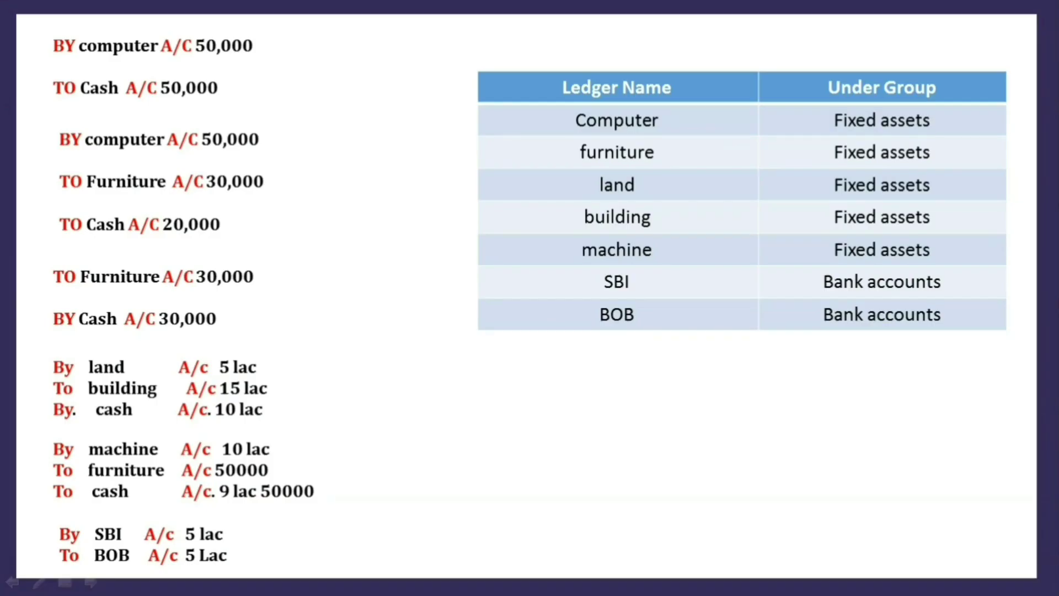
pyautogui.hotkey('alt', 'Tab')
pyautogui.write('Sbi')
pyautogui.press('Return')
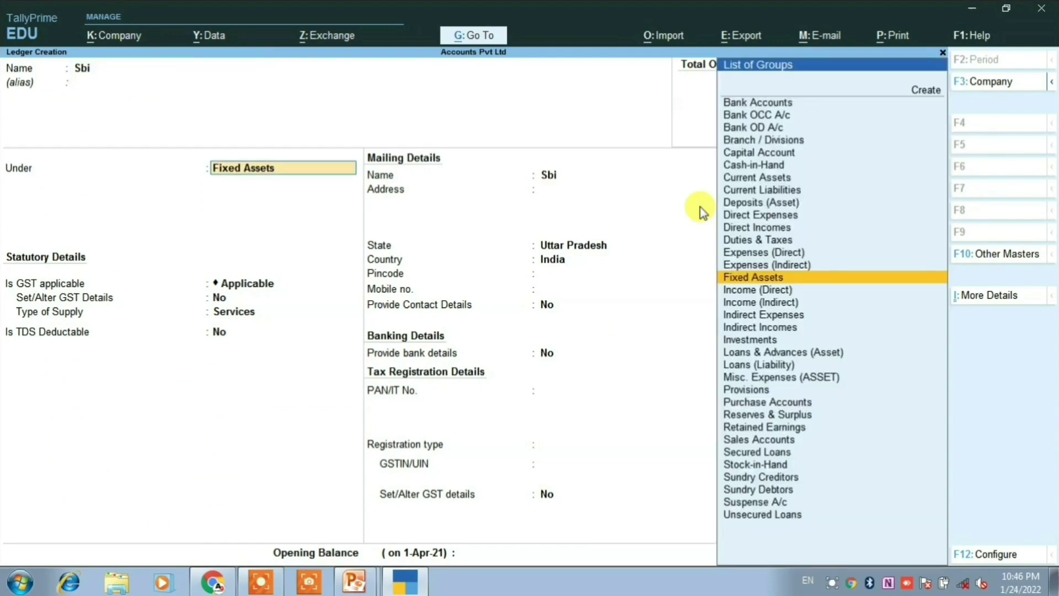
pyautogui.write('Bank Accounts')
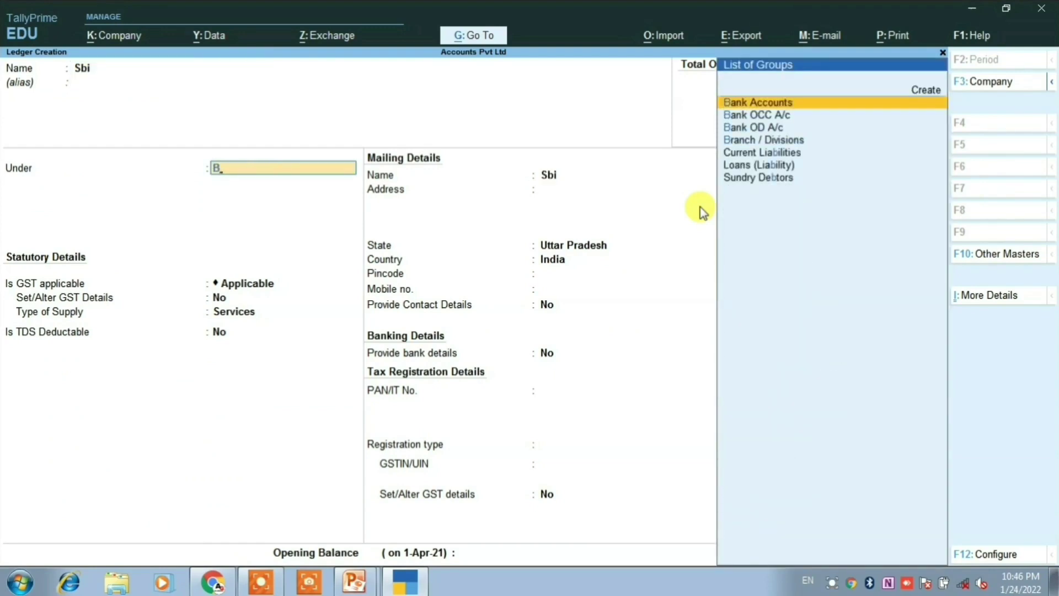
pyautogui.press('Return')
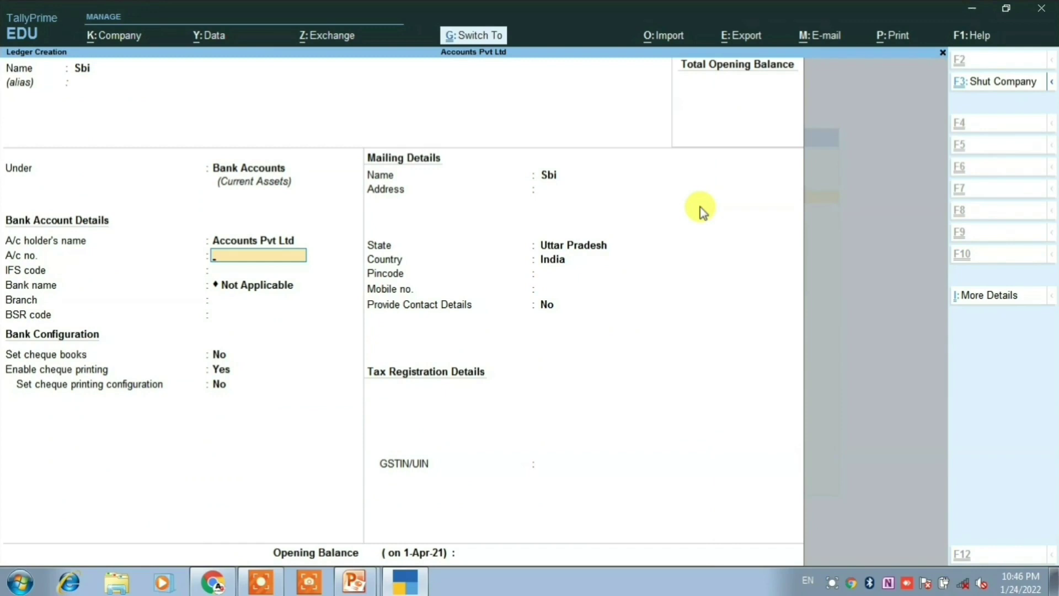
pyautogui.hotkey('ctrl', 'a')
# Step: Create a ledger named Bob under the Bank Accounts group and save it
pyautogui.write('B')
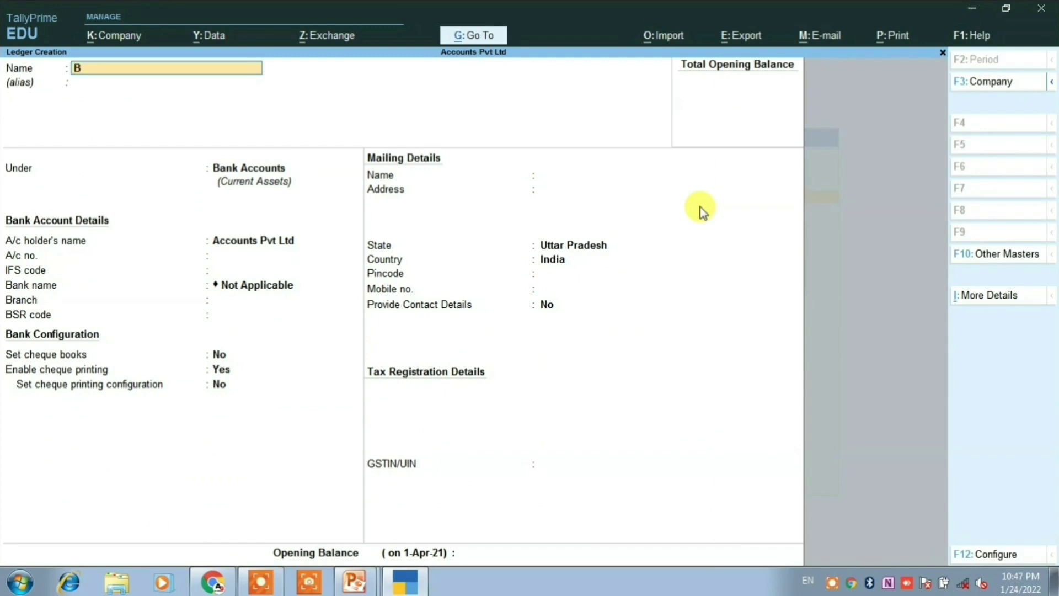
pyautogui.press('BackSpace')
pyautogui.write('ob')
pyautogui.press('Return')
pyautogui.press('Return')
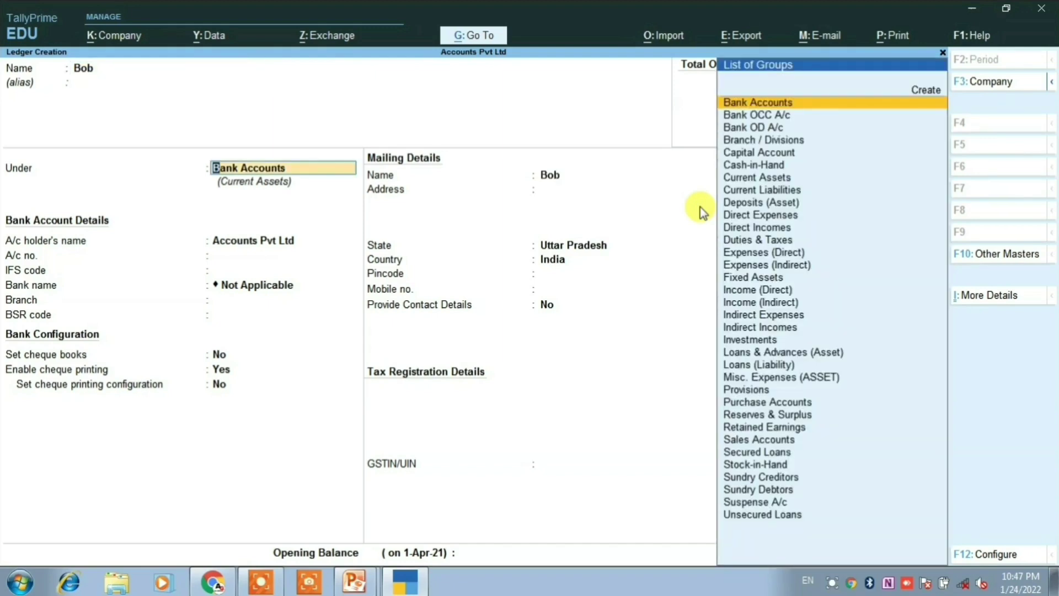
pyautogui.hotkey('ctrl', 'a')
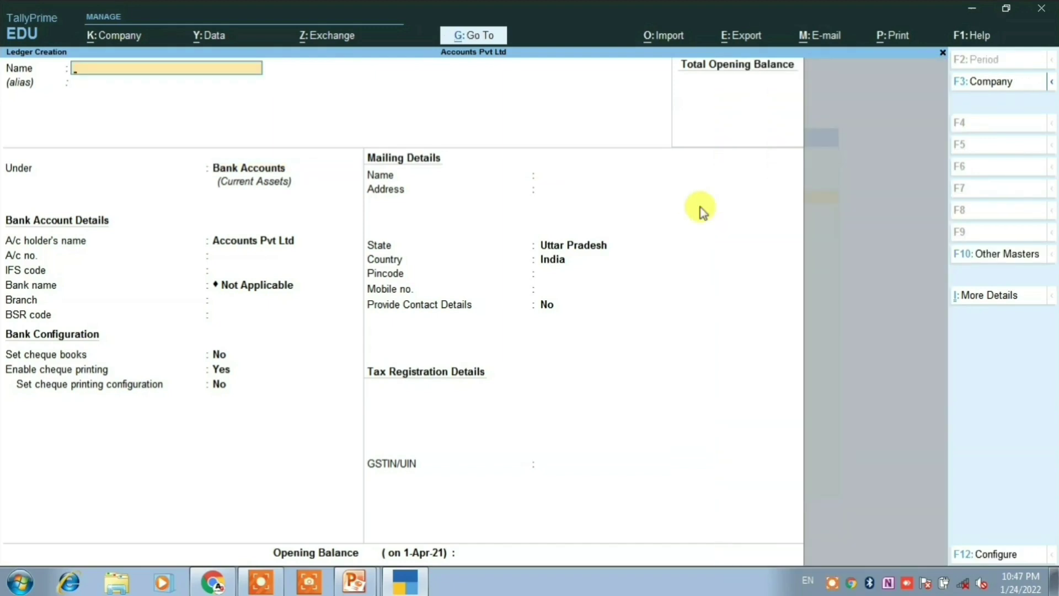
# Step: Leave ledger creation and open a new payment voucher in Double Entry mode
pyautogui.hotkey('alt', 'Tab')
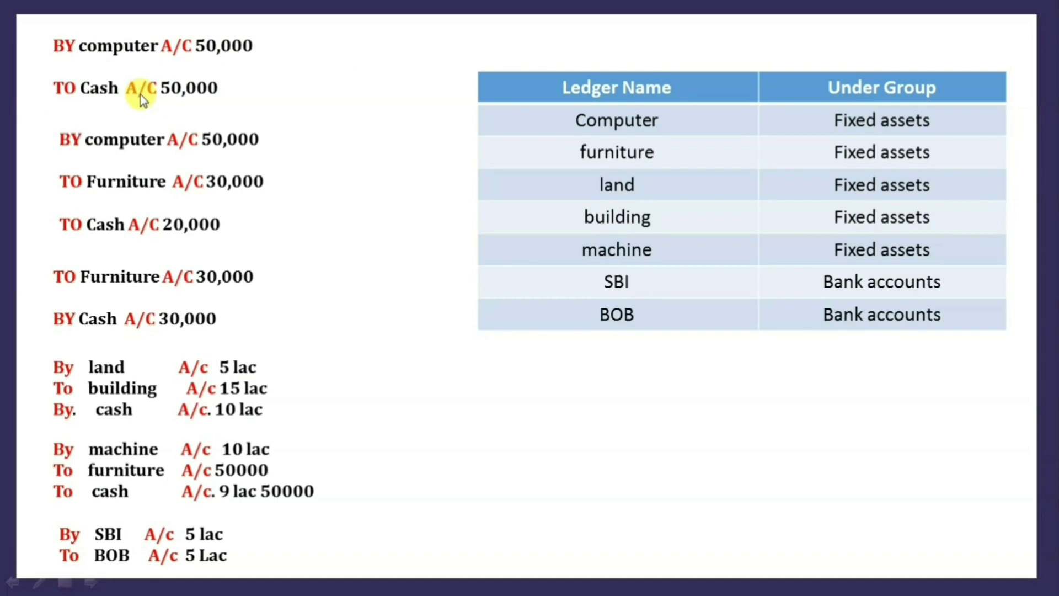
pyautogui.hotkey('alt', 'Tab')
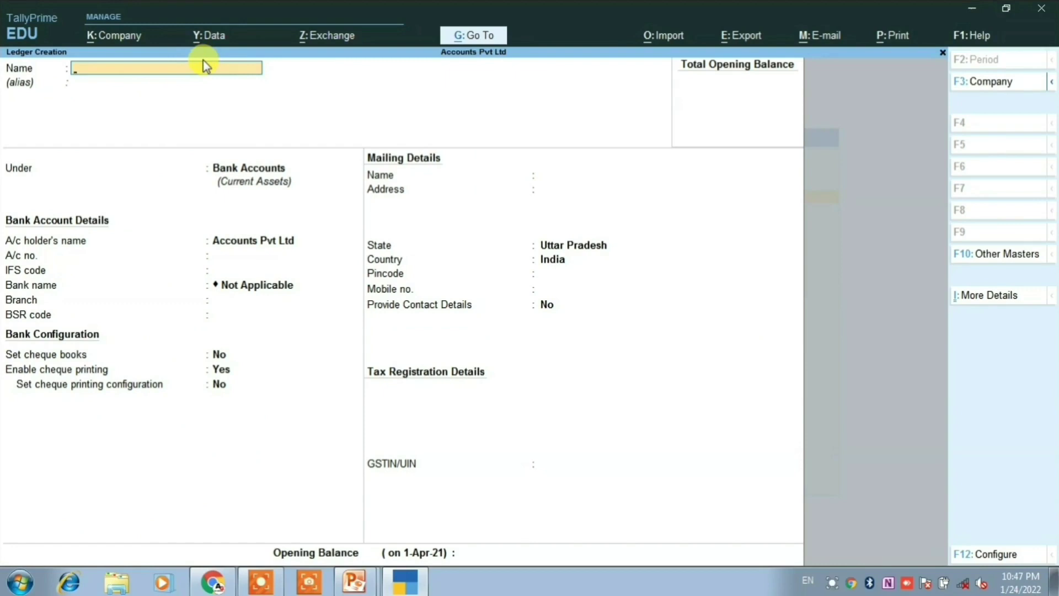
pyautogui.press('Escape')
pyautogui.press('Return')
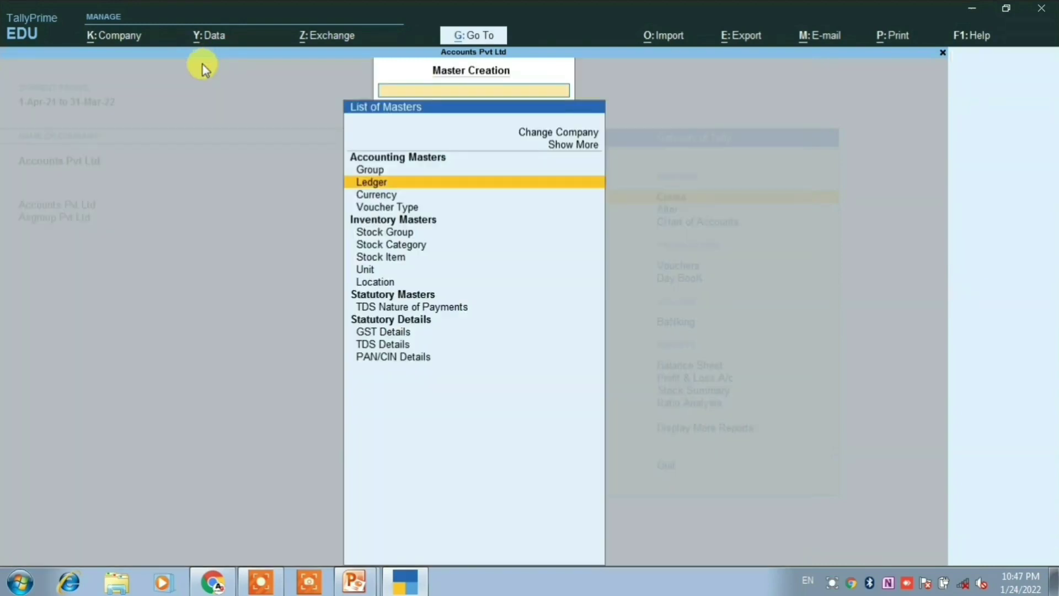
pyautogui.press('Escape')
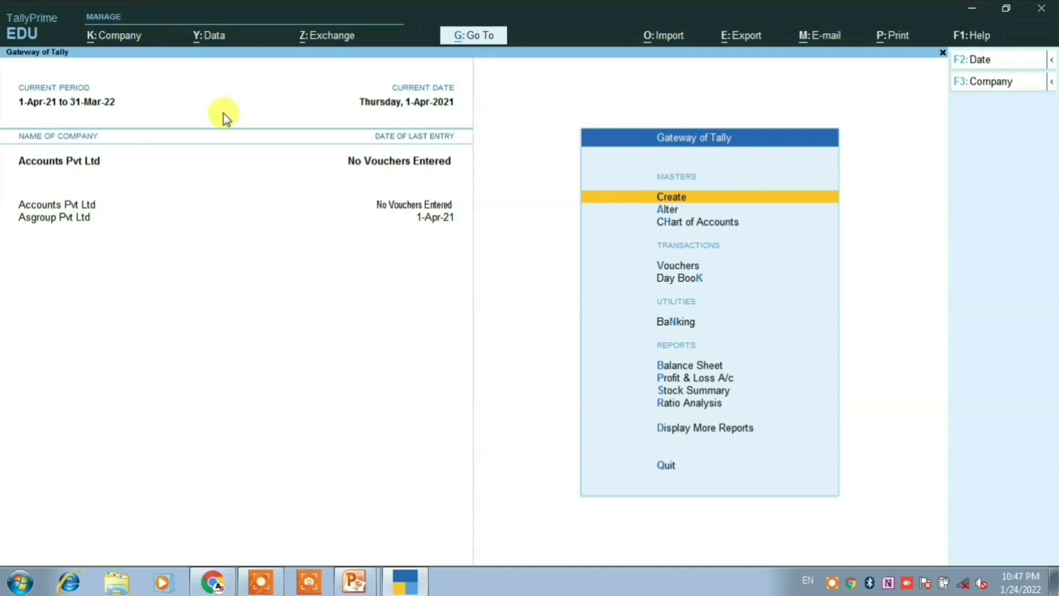
pyautogui.press('Down')
pyautogui.press('Down')
pyautogui.press('Down')
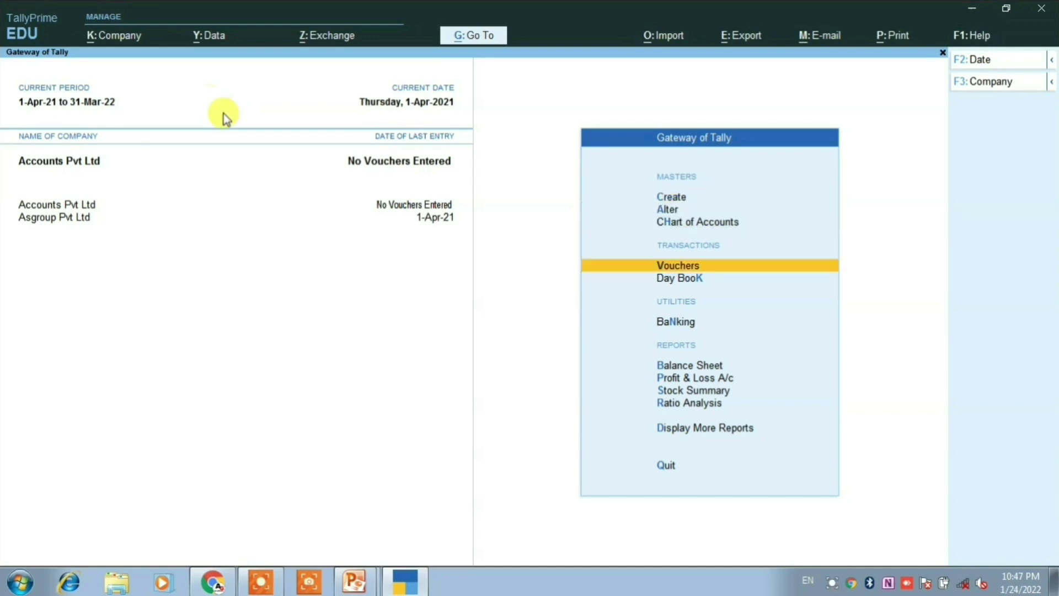
pyautogui.press('Return')
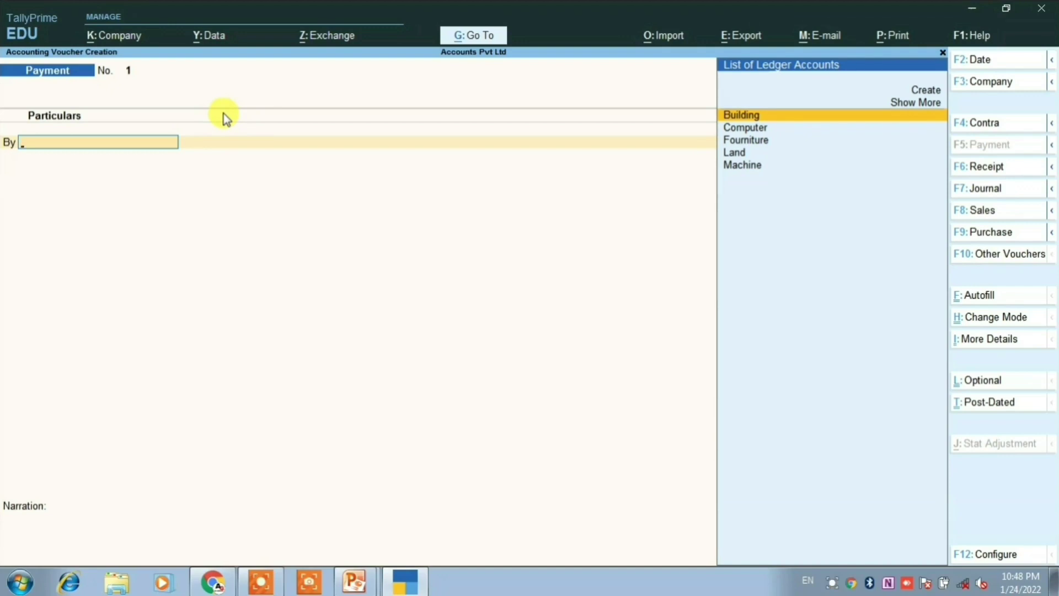
pyautogui.click(1002, 326)
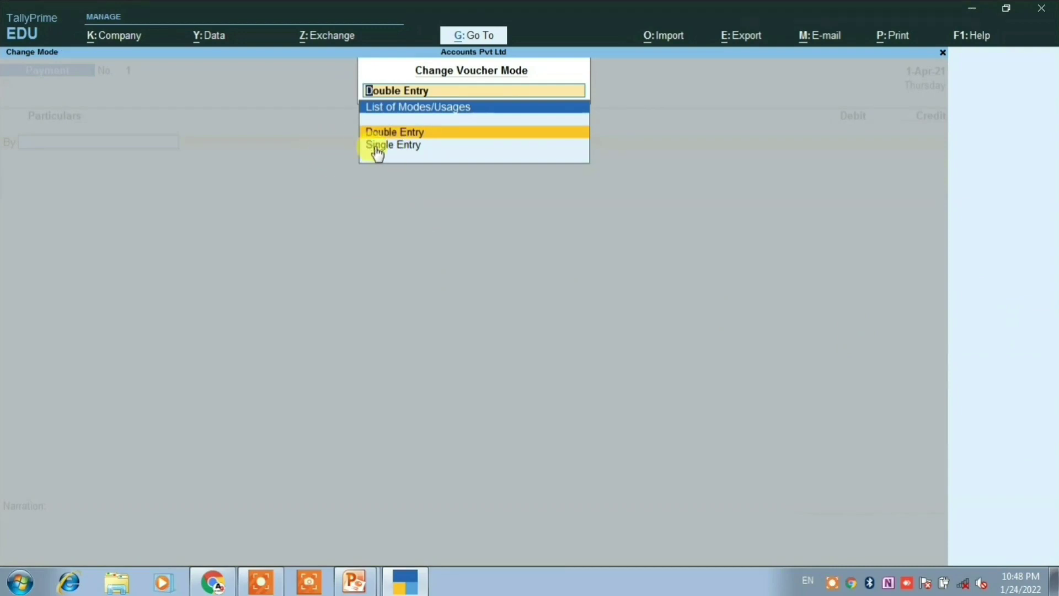
pyautogui.click(429, 134)
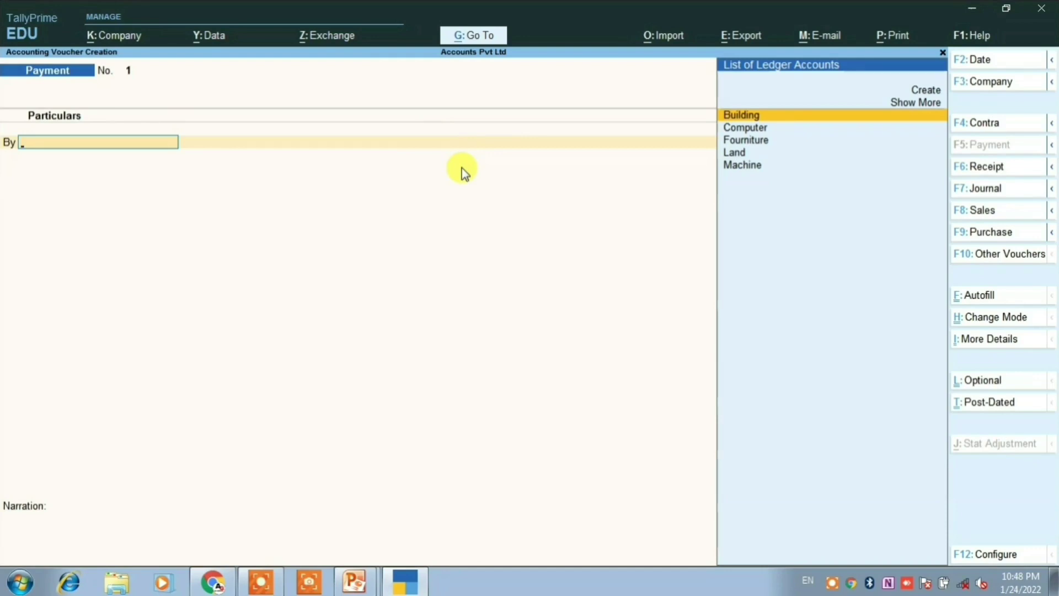
pyautogui.hotkey('alt', 'Tab')
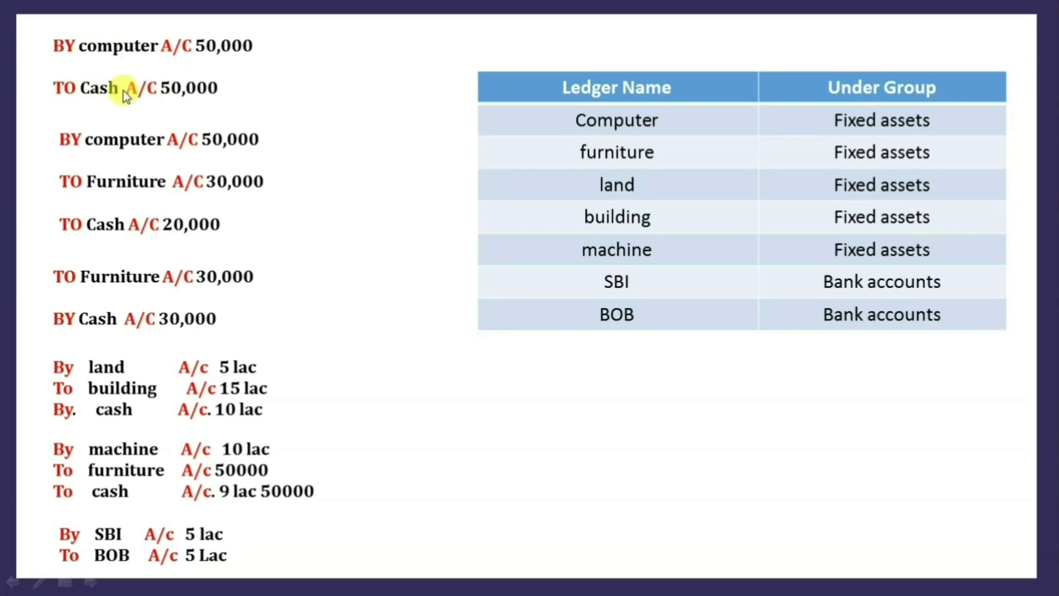
pyautogui.hotkey('alt', 'Tab')
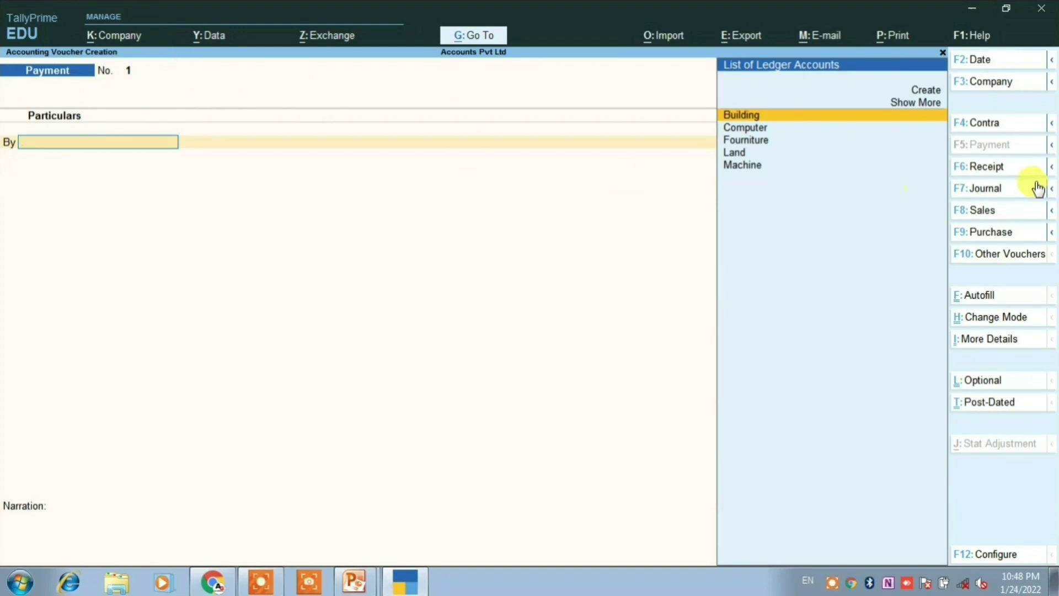
pyautogui.click(997, 166)
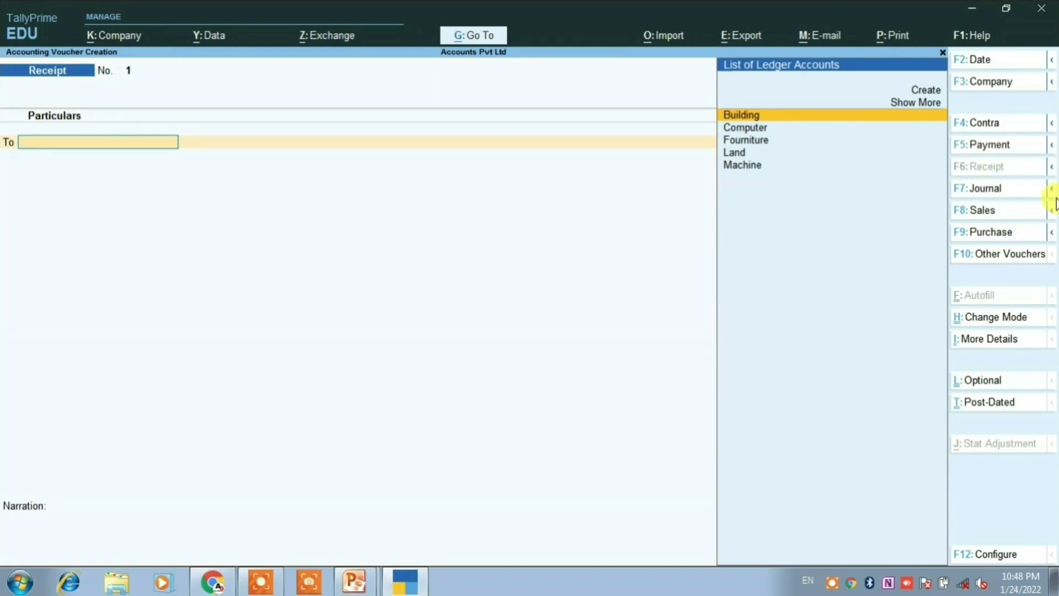
pyautogui.click(977, 147)
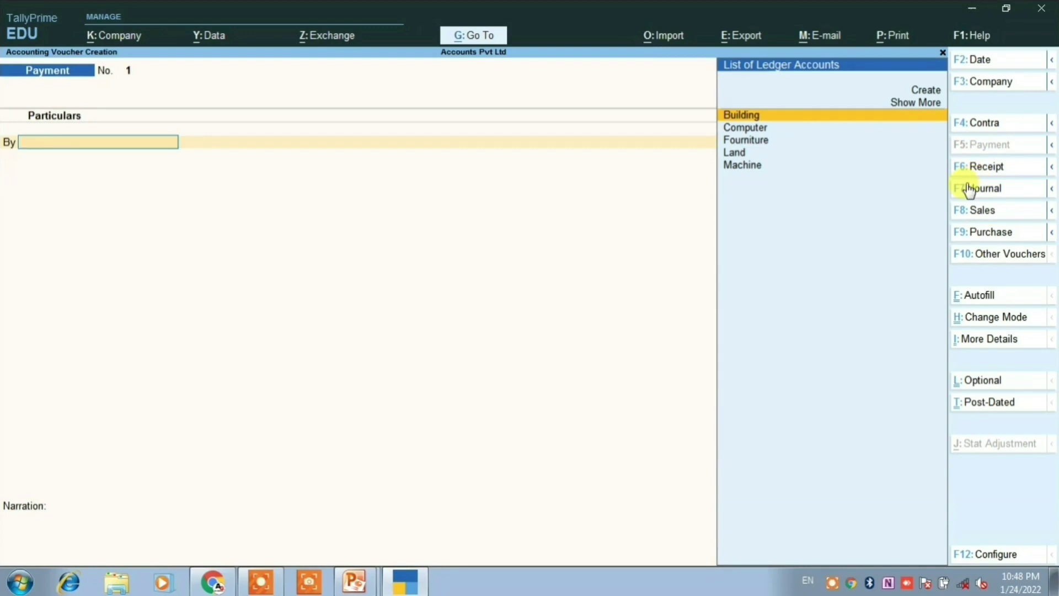
# Step: Debit the Computer ledger with 50,000 in the payment voucher, following the first entry on the slide
pyautogui.press('Down')
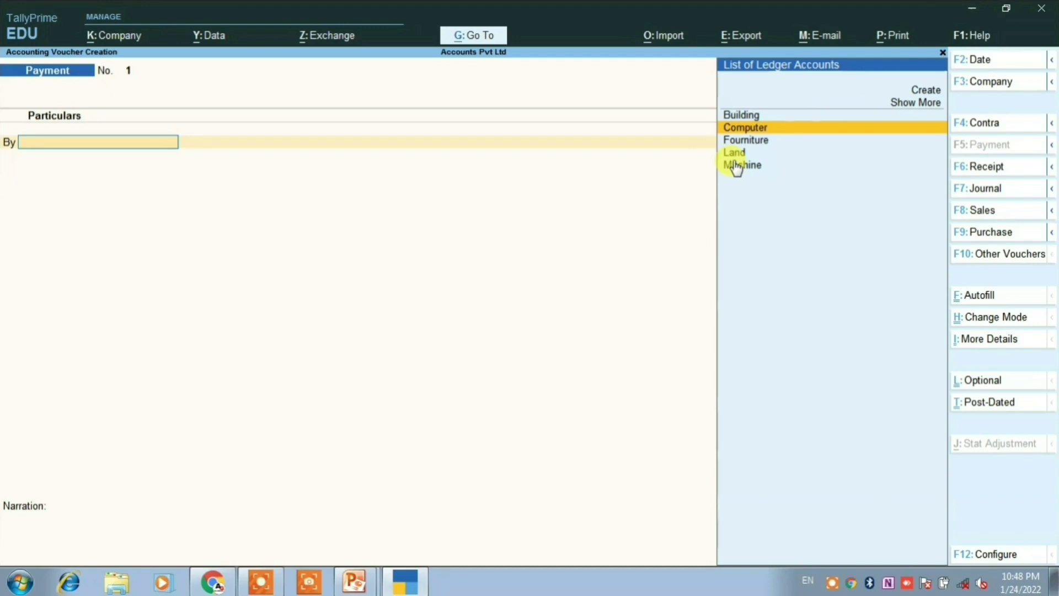
pyautogui.press('Return')
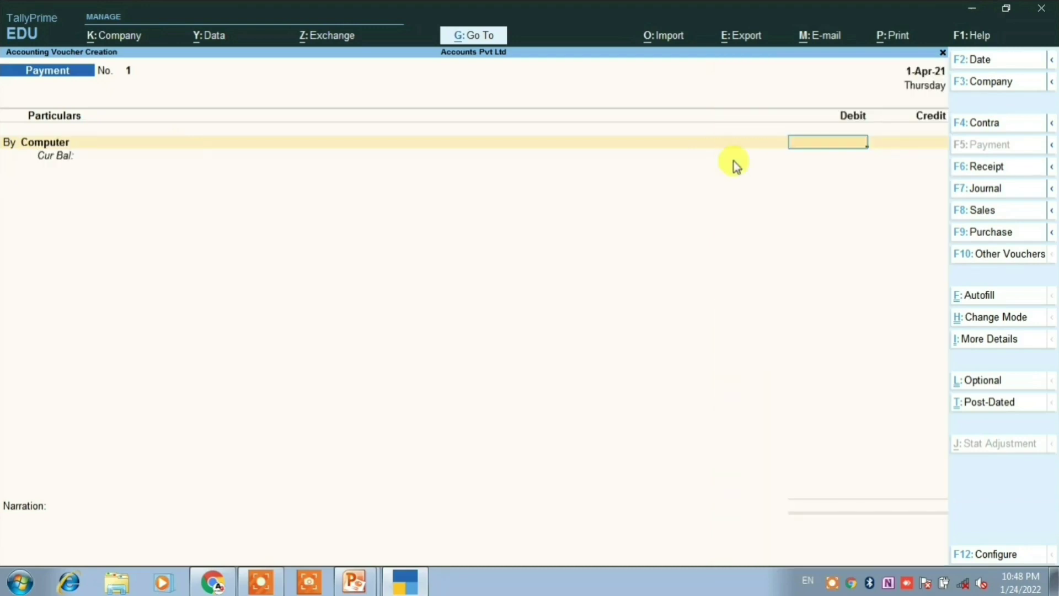
pyautogui.hotkey('alt', 'Tab')
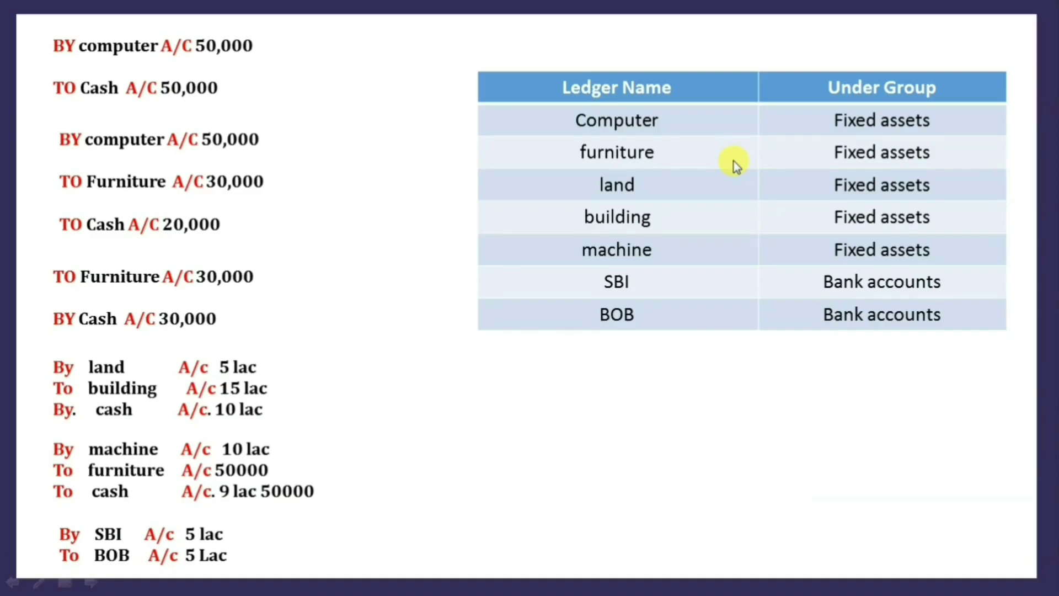
pyautogui.hotkey('alt', 'Tab')
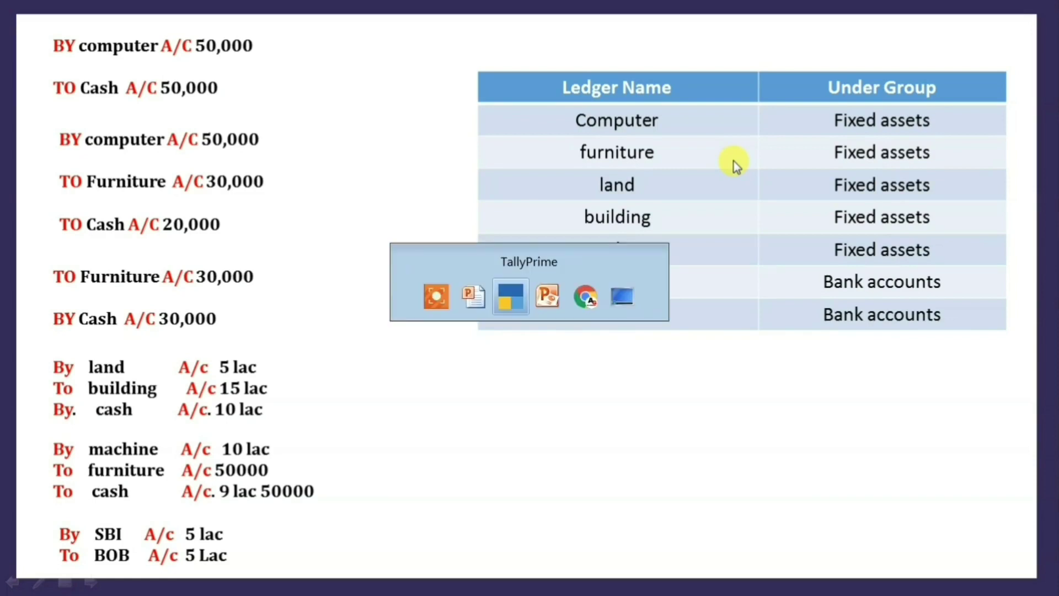
pyautogui.write('5')
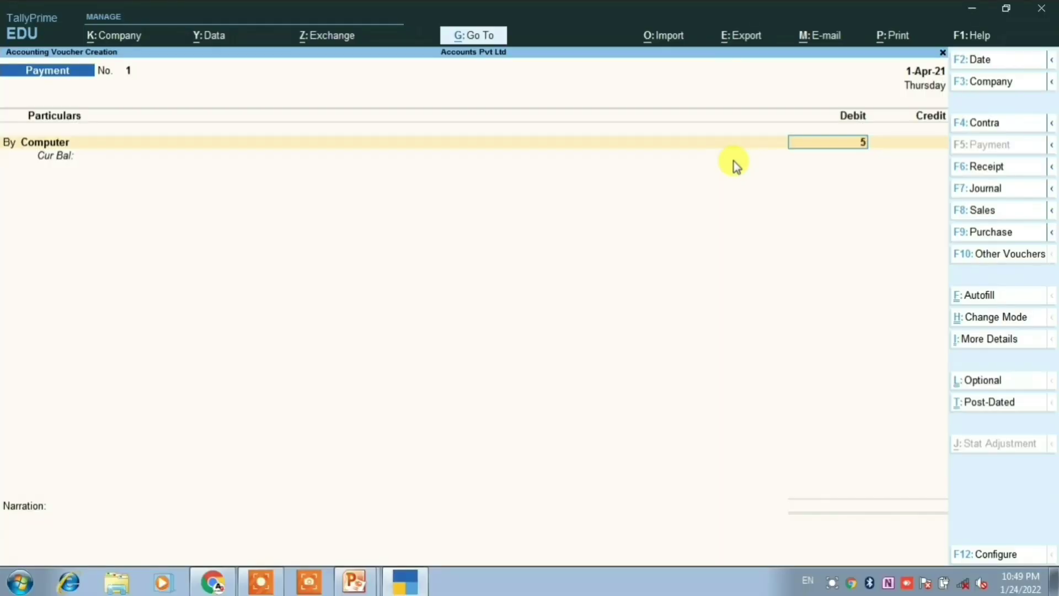
pyautogui.write('0,00000')
pyautogui.press('Return')
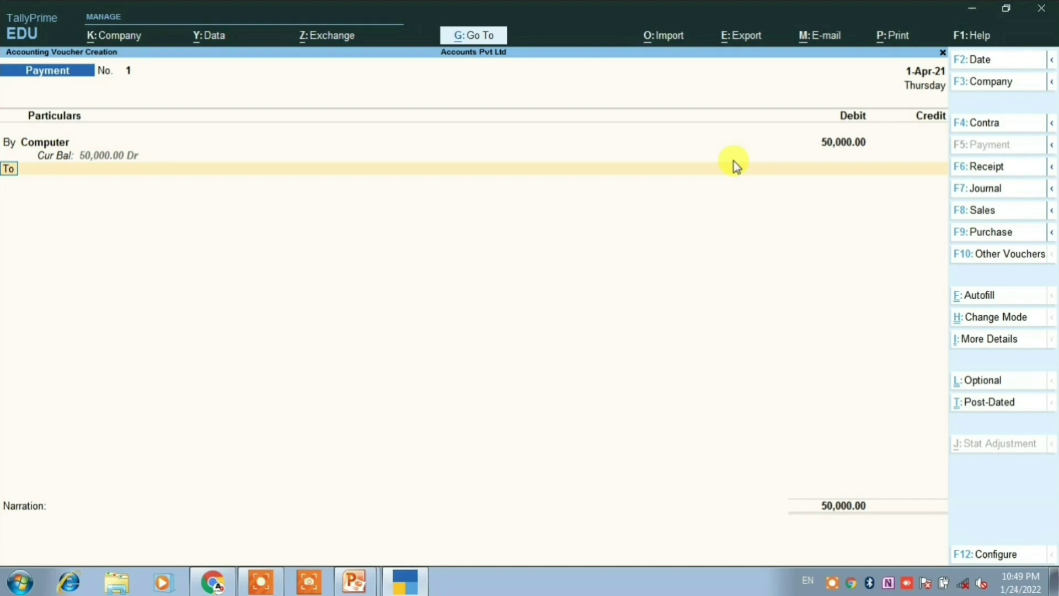
# Step: Credit the Cash ledger with 50,000 and save the payment voucher
pyautogui.press('Return')
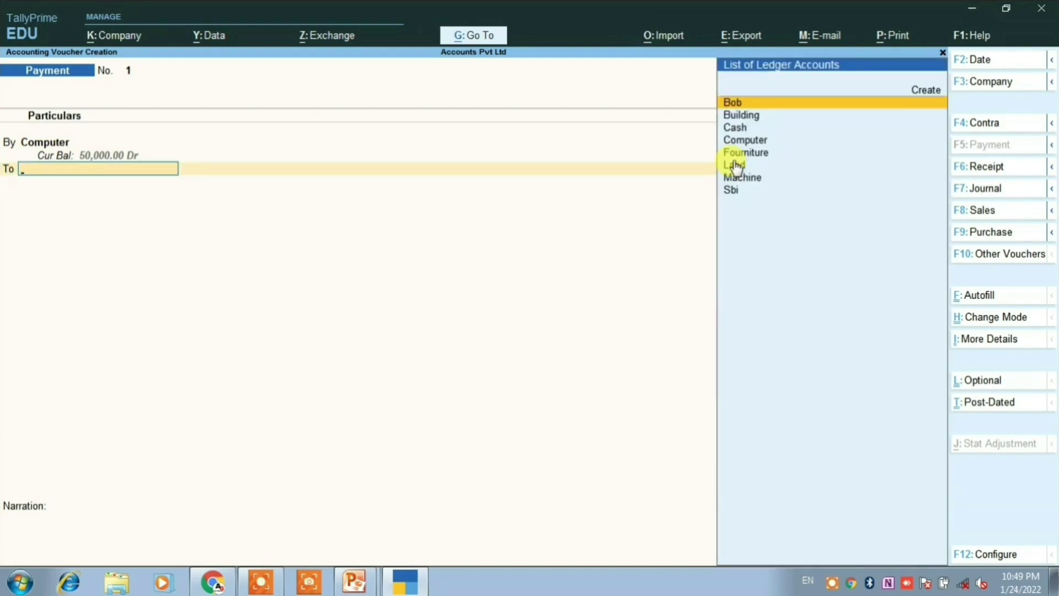
pyautogui.write('C')
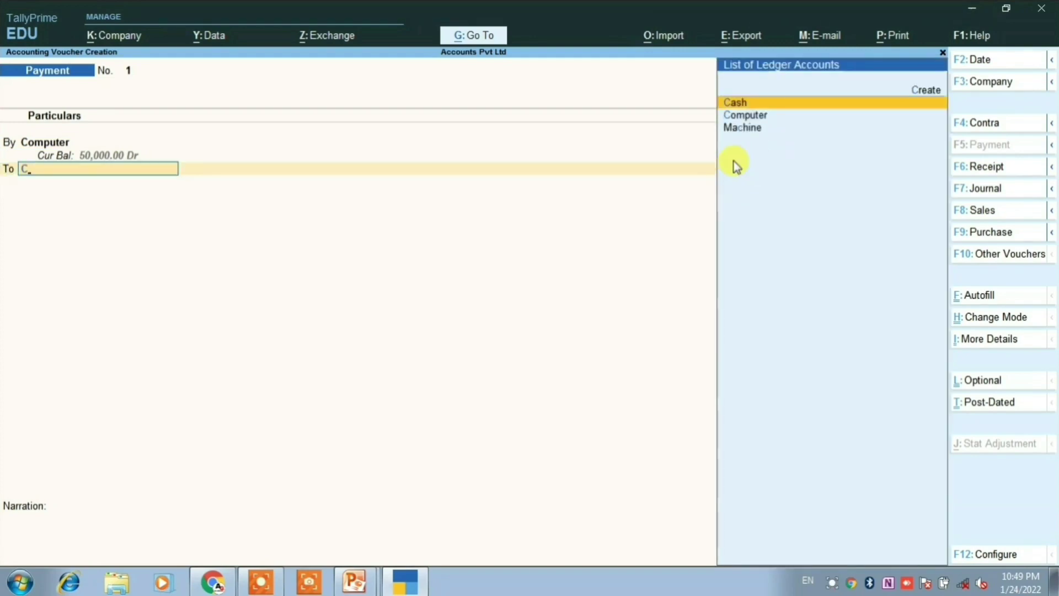
pyautogui.press('Return')
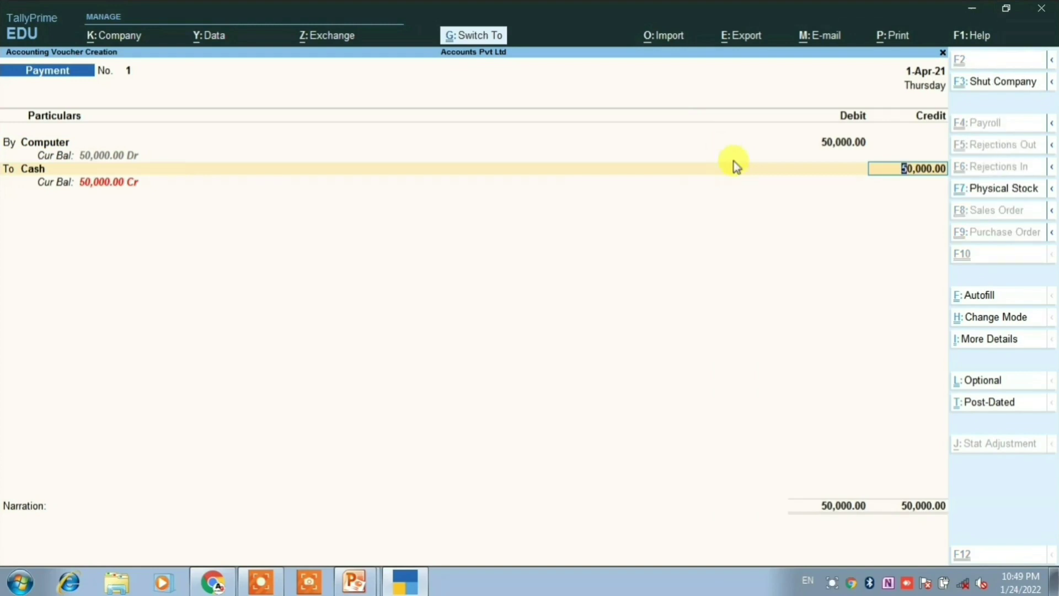
pyautogui.hotkey('ctrl', 'a')
# Step: Review the slide's second entry with its computer, furniture and cash lines, and return to TallyPrime
pyautogui.hotkey('alt', 'Tab')
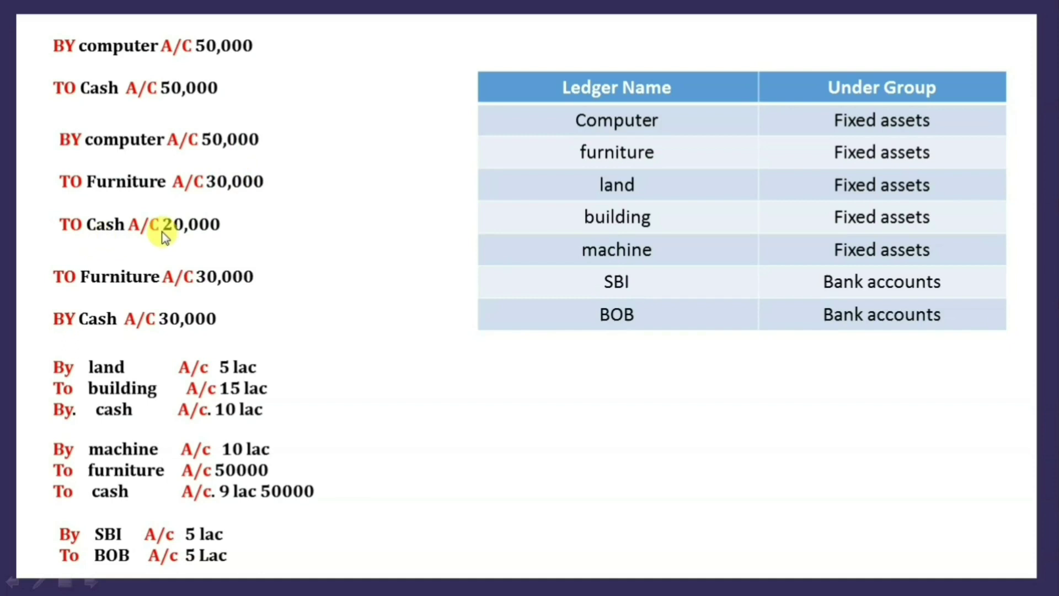
pyautogui.hotkey('alt', 'Tab')
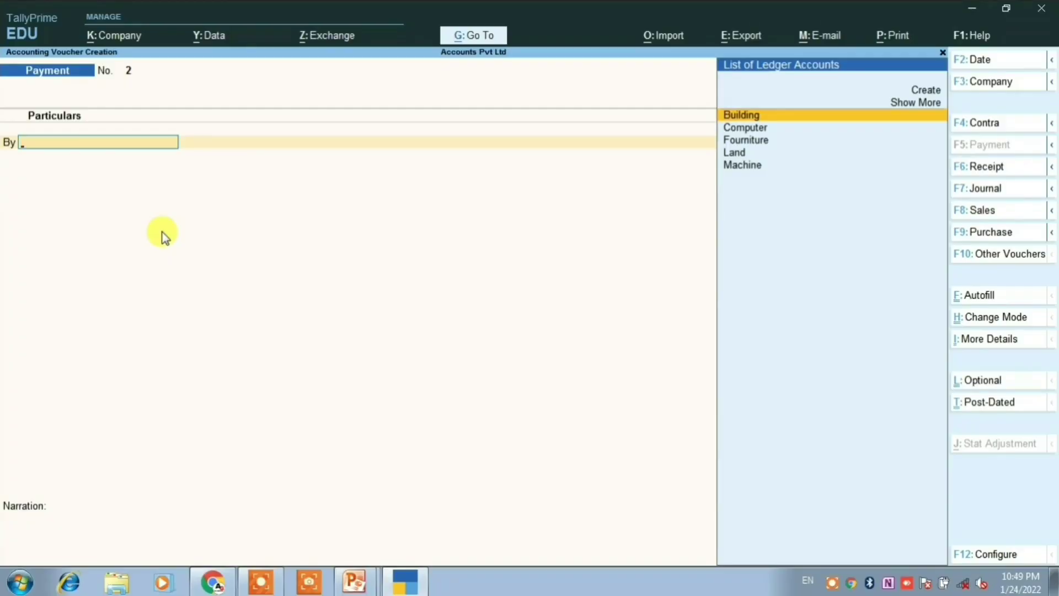
pyautogui.hotkey('alt', 'Tab')
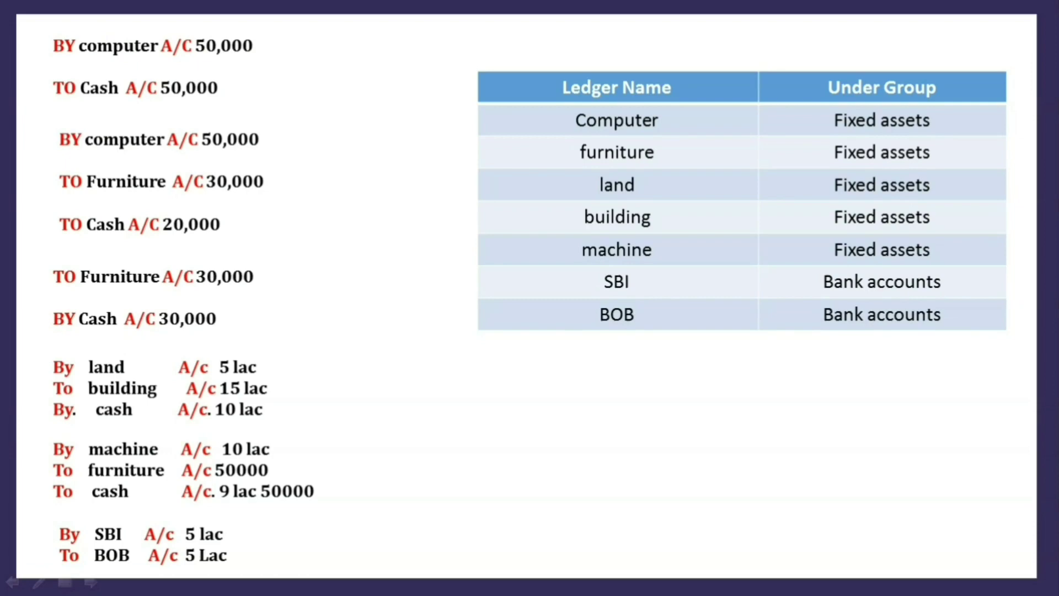
pyautogui.hotkey('alt', 'Tab')
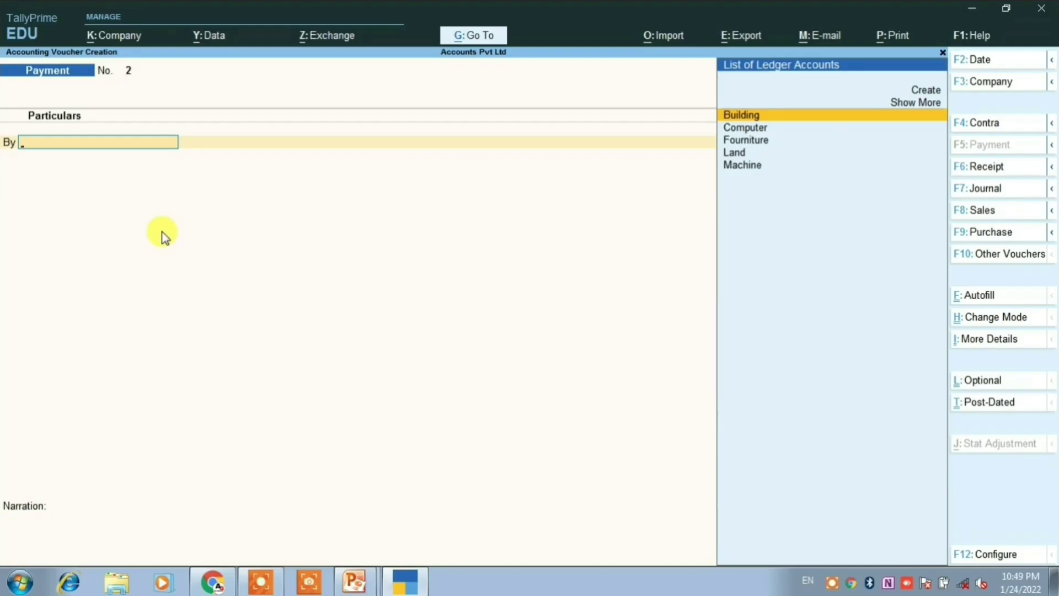
# Step: Debit the Computer ledger with 50,000 in the second payment voucher
pyautogui.press('Down')
pyautogui.press('Return')
pyautogui.write('50000')
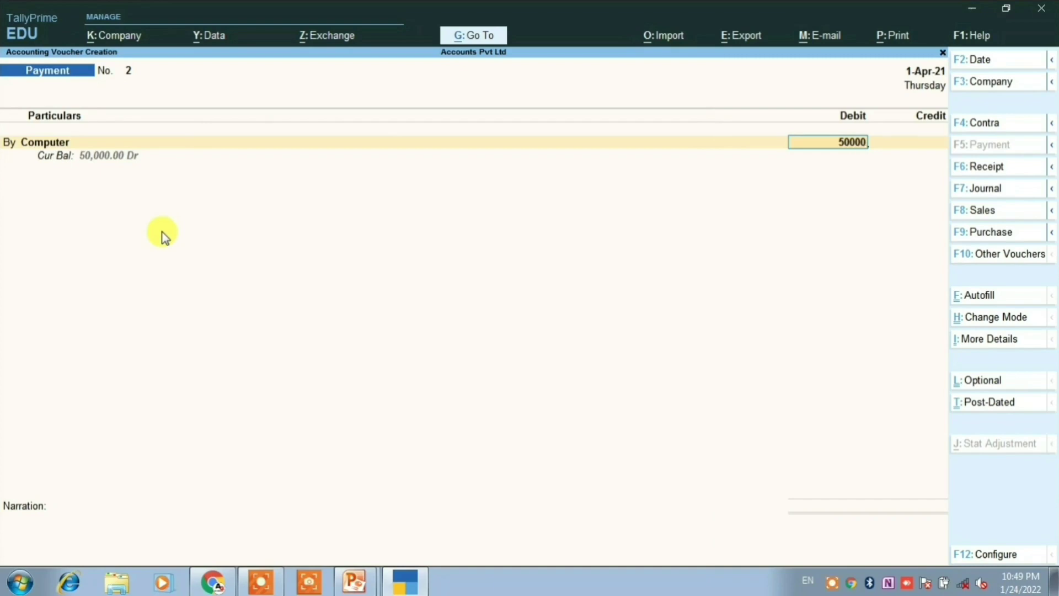
pyautogui.press('Return')
pyautogui.press('Return')
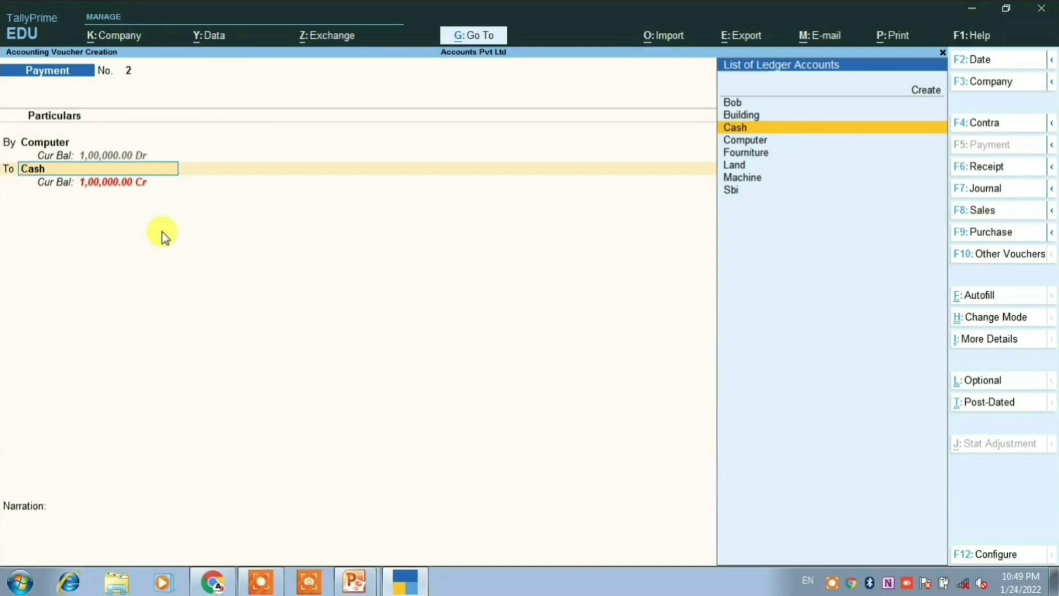
# Step: Credit the Fourniture ledger with 30,000 in the payment voucher
pyautogui.press('Down')
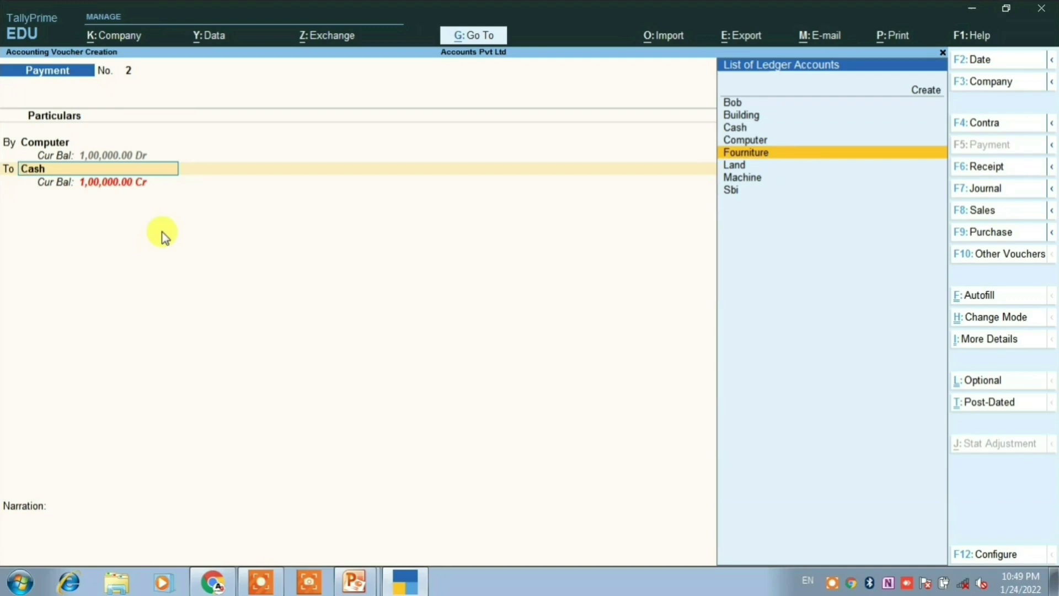
pyautogui.press('Return')
pyautogui.write('30000')
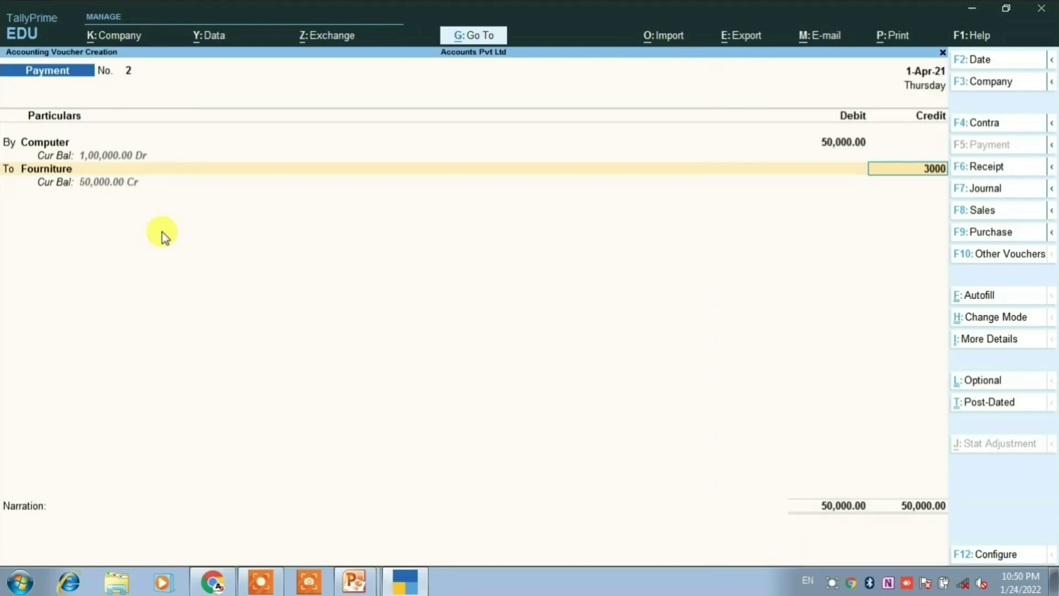
pyautogui.press('Return')
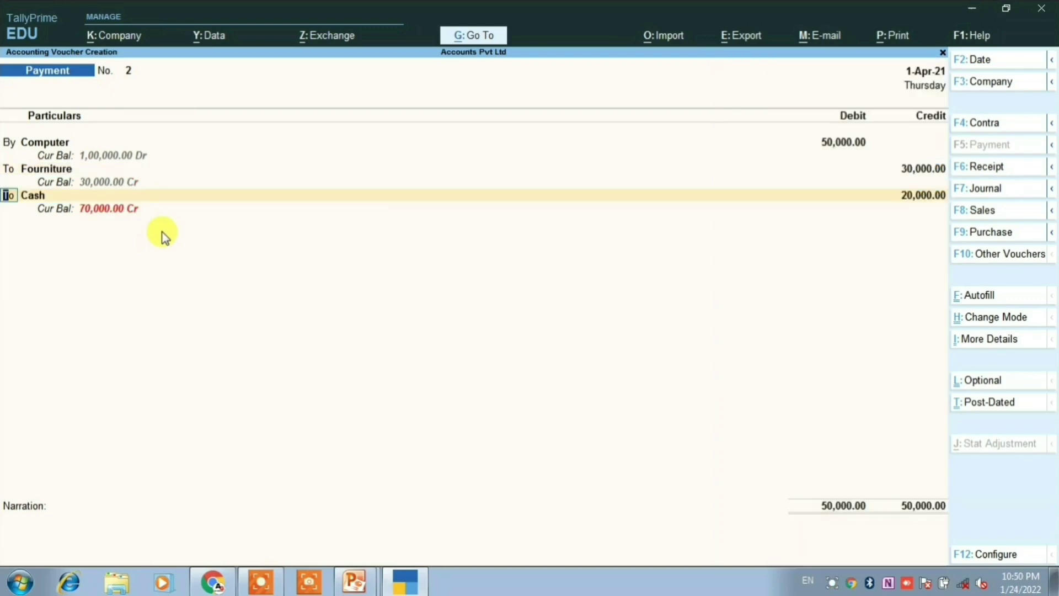
# Step: Credit the Cash ledger with the remaining 20,000 and save the payment voucher
pyautogui.press('Return')
pyautogui.press('Return')
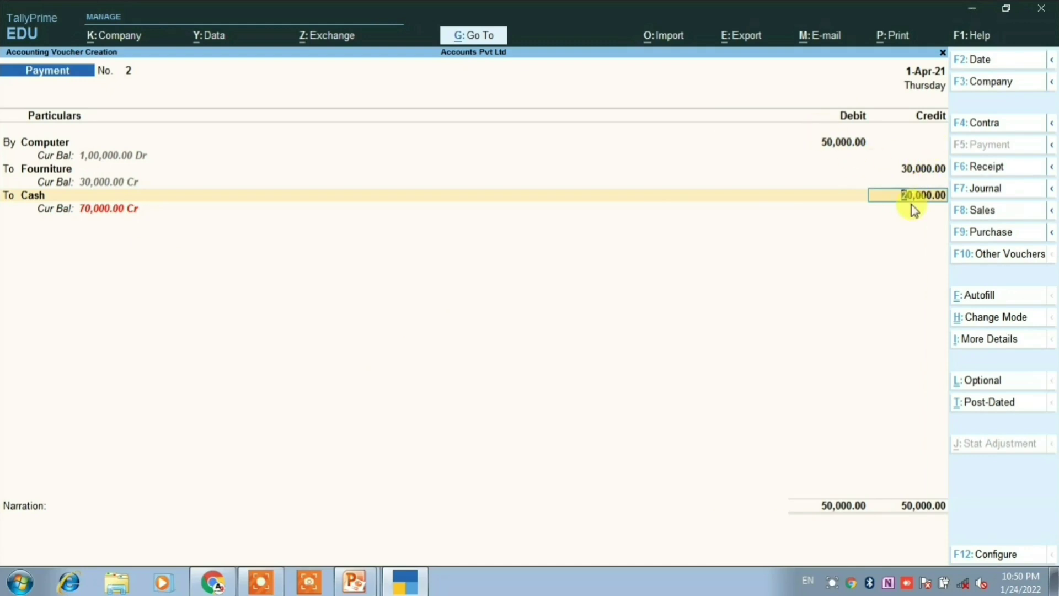
pyautogui.hotkey('ctrl', 'a')
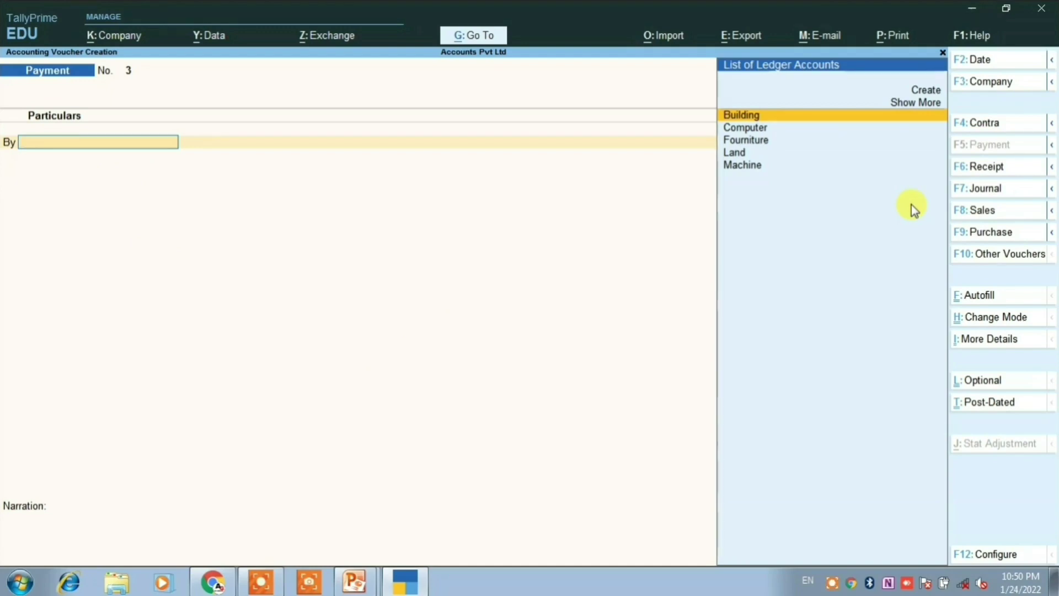
# Step: Check the slide's third entry for furniture and cash, and open a receipt voucher in TallyPrime
pyautogui.hotkey('alt', 'Tab')
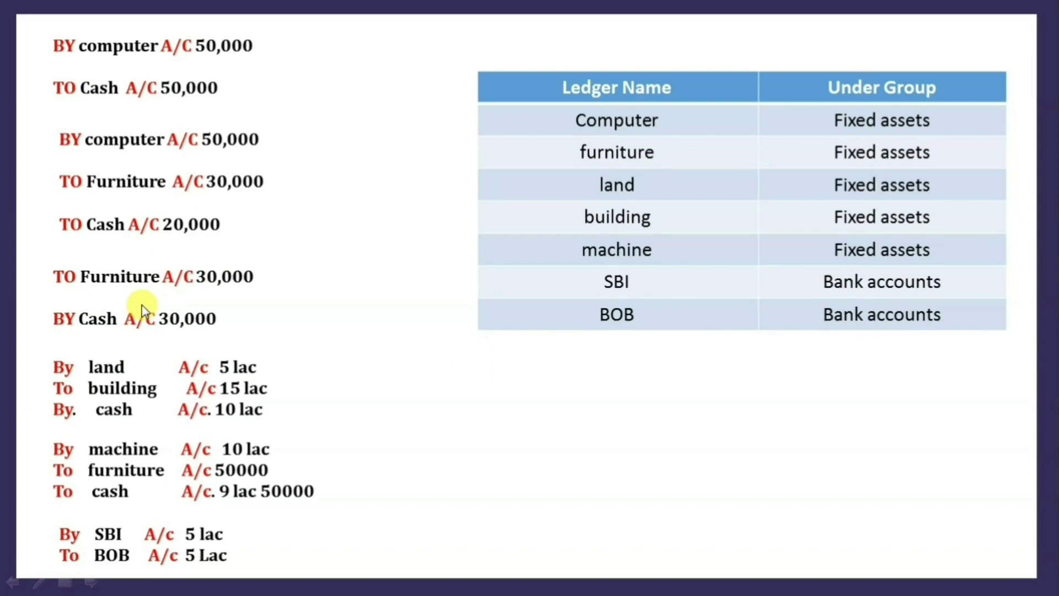
pyautogui.hotkey('alt', 'Tab')
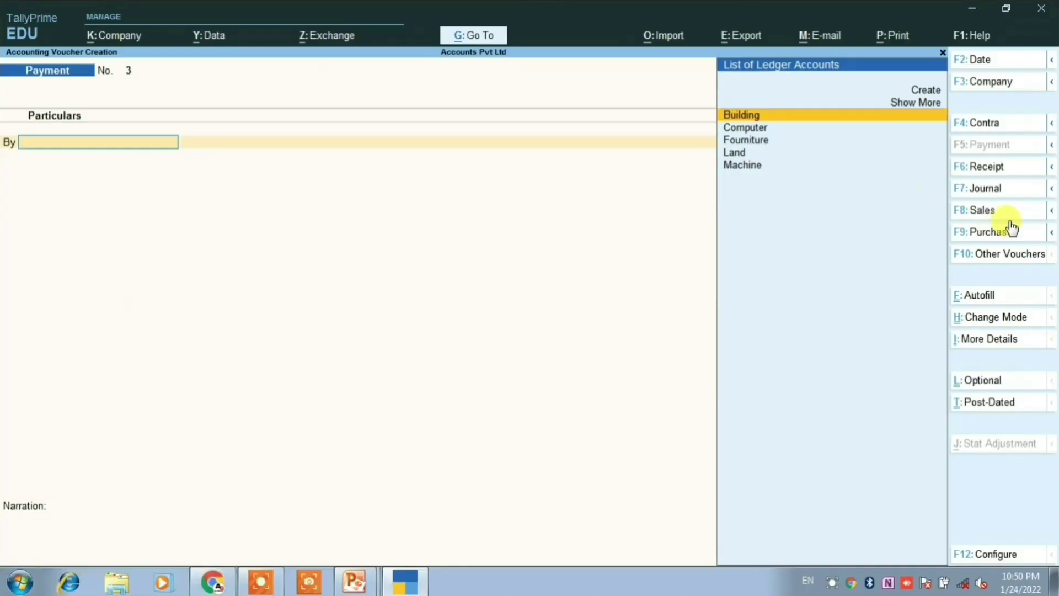
pyautogui.click(988, 166)
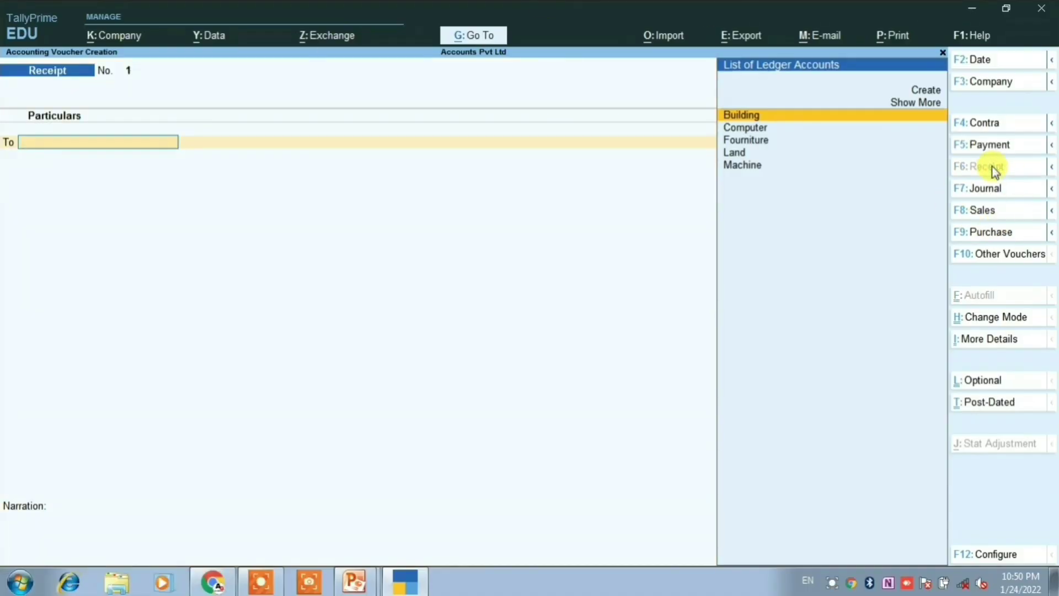
# Step: Credit the Fourniture ledger with 30,000 in the receipt voucher
pyautogui.press('Down')
pyautogui.press('Down')
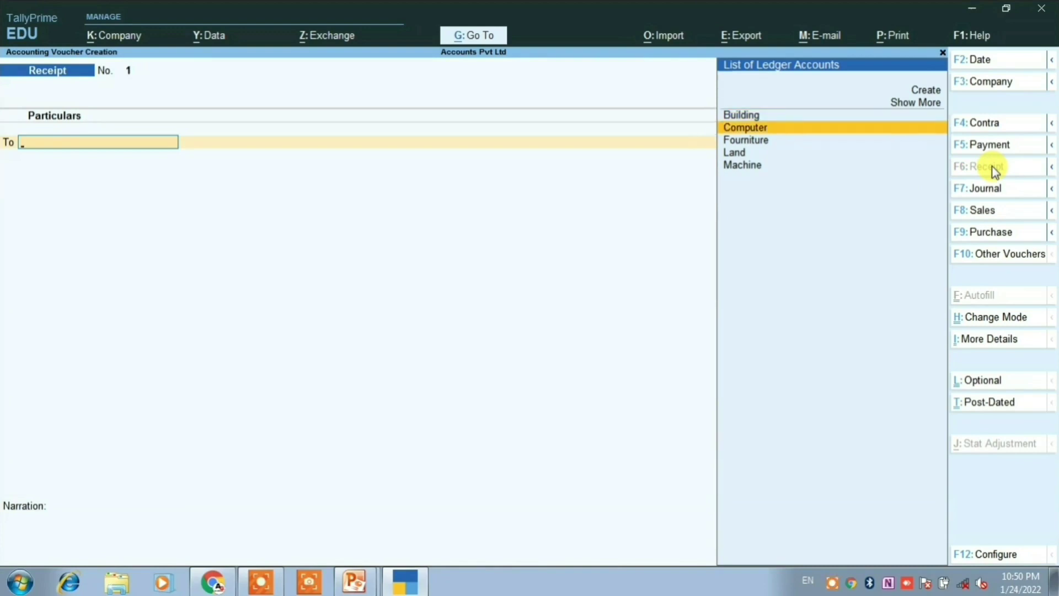
pyautogui.press('Return')
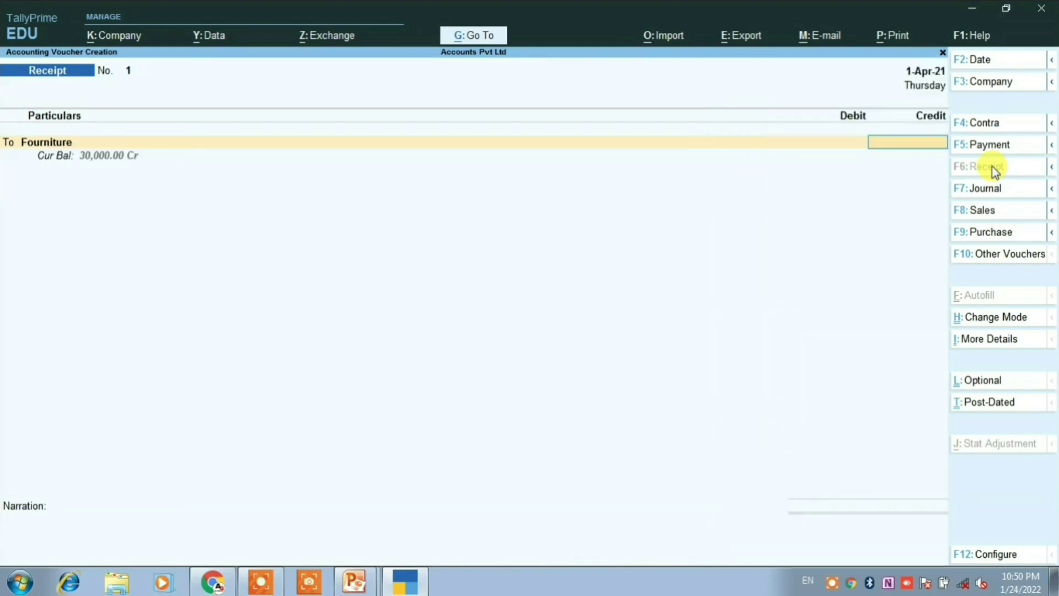
pyautogui.write('30000')
pyautogui.press('Return')
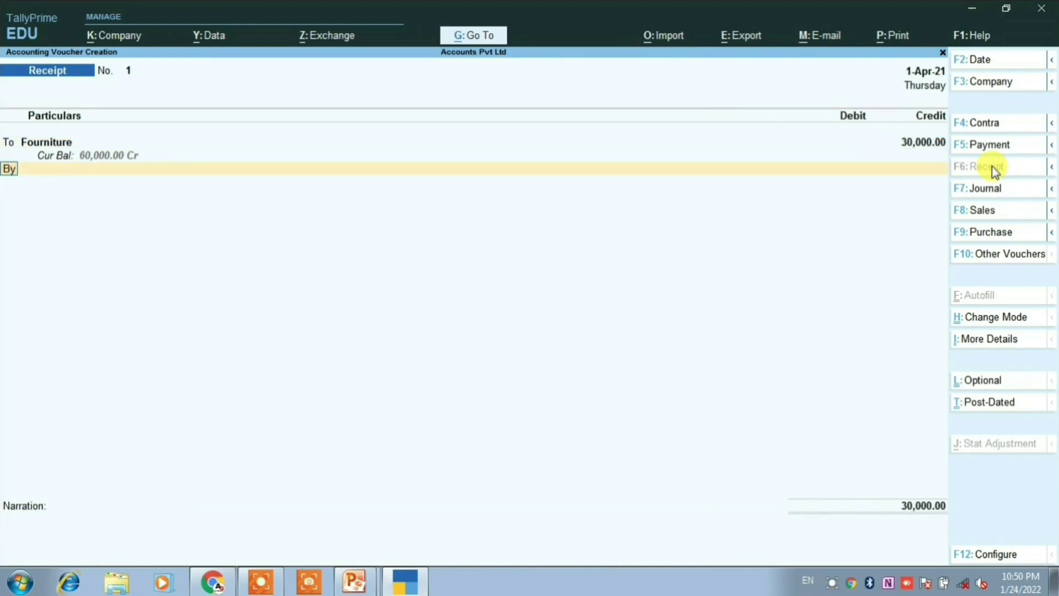
# Step: Debit the Cash ledger with 30,000 and save the receipt voucher
pyautogui.write('c')
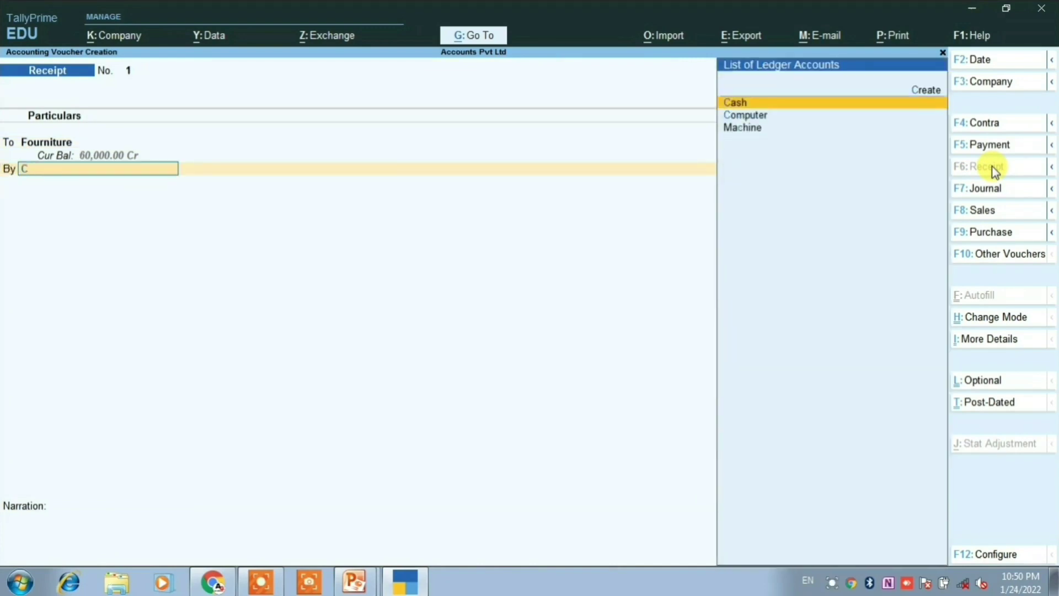
pyautogui.press('Return')
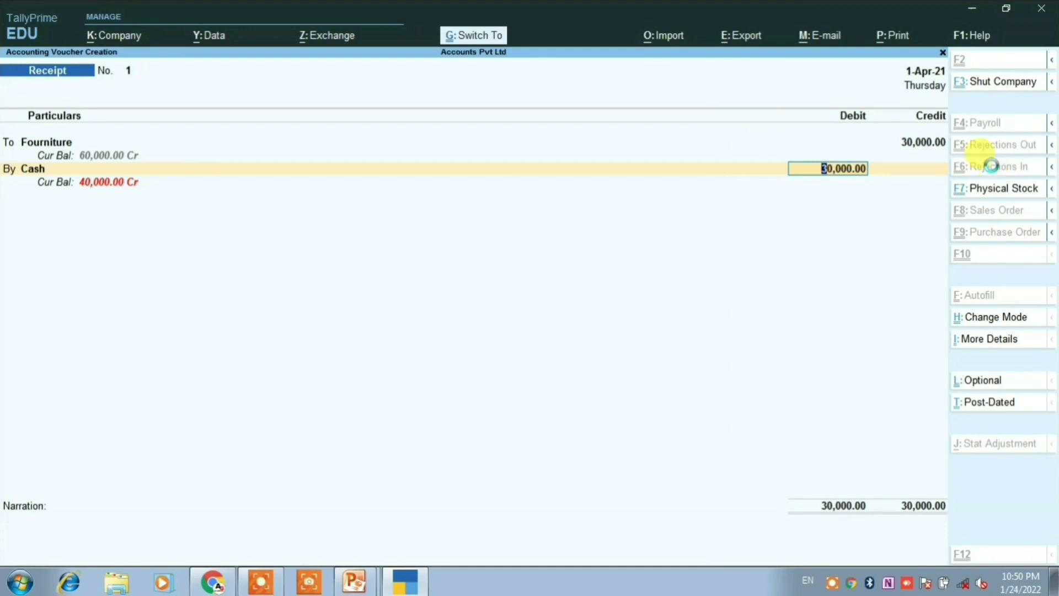
pyautogui.hotkey('ctrl', 'a')
# Step: Check the slide's land, building and cash entry, and credit the Building ledger with 15,00,000 in a new TallyPrime receipt voucher
pyautogui.hotkey('alt', 'Tab')
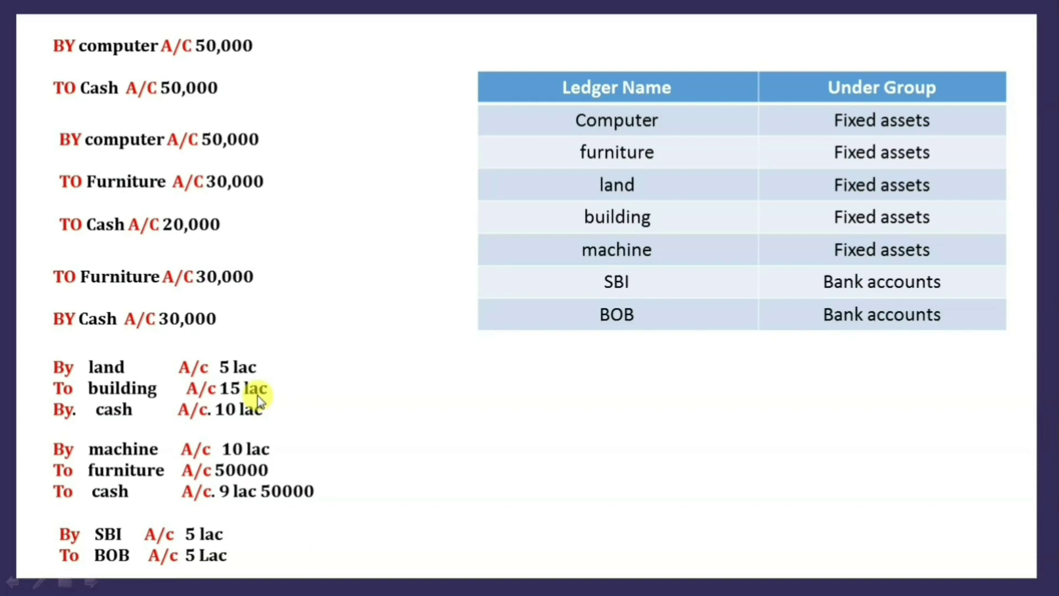
pyautogui.hotkey('alt', 'Tab')
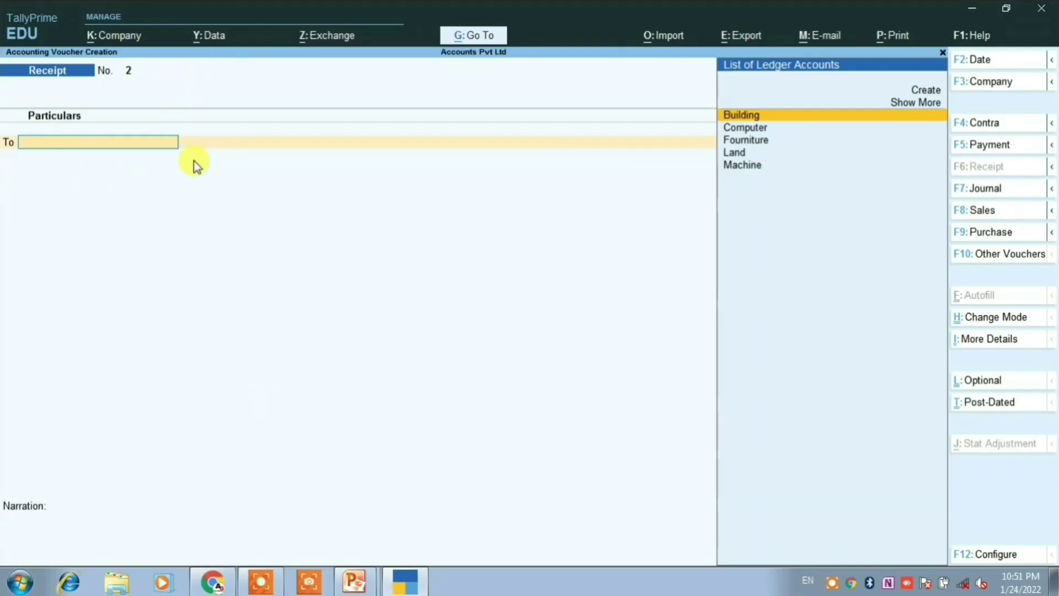
pyautogui.press('Return')
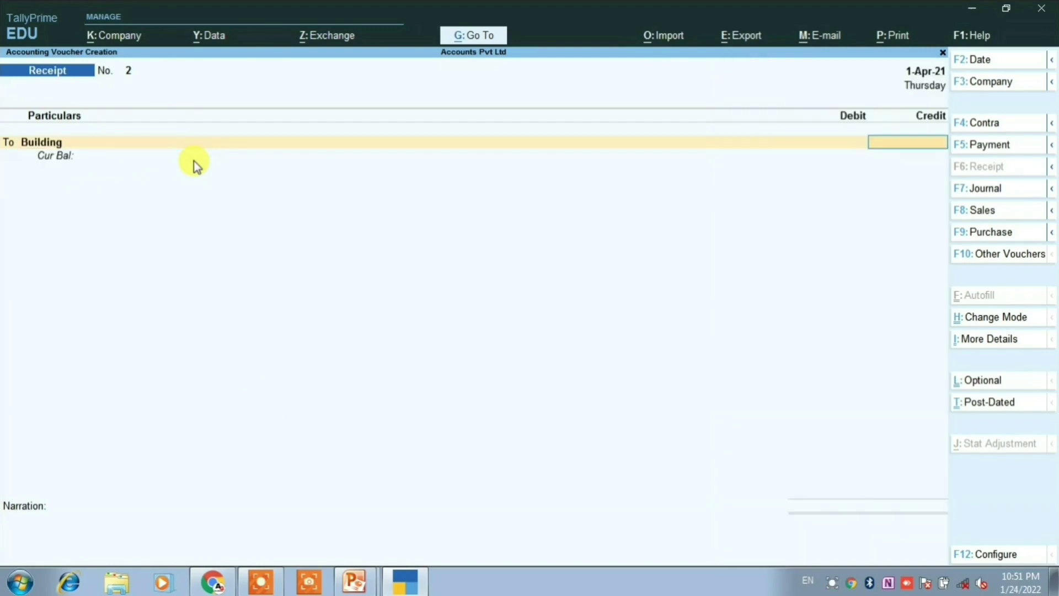
pyautogui.write('1500000')
pyautogui.press('Return')
pyautogui.press('Return')
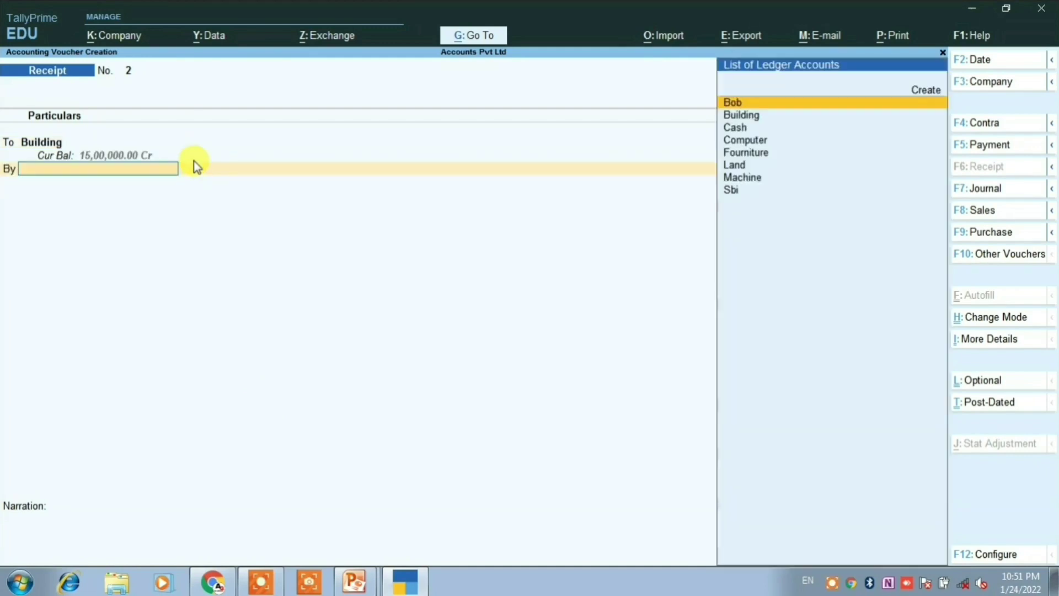
# Step: Debit the Land ledger with 5,00,000 in the receipt voucher
pyautogui.write('l')
pyautogui.press('Return')
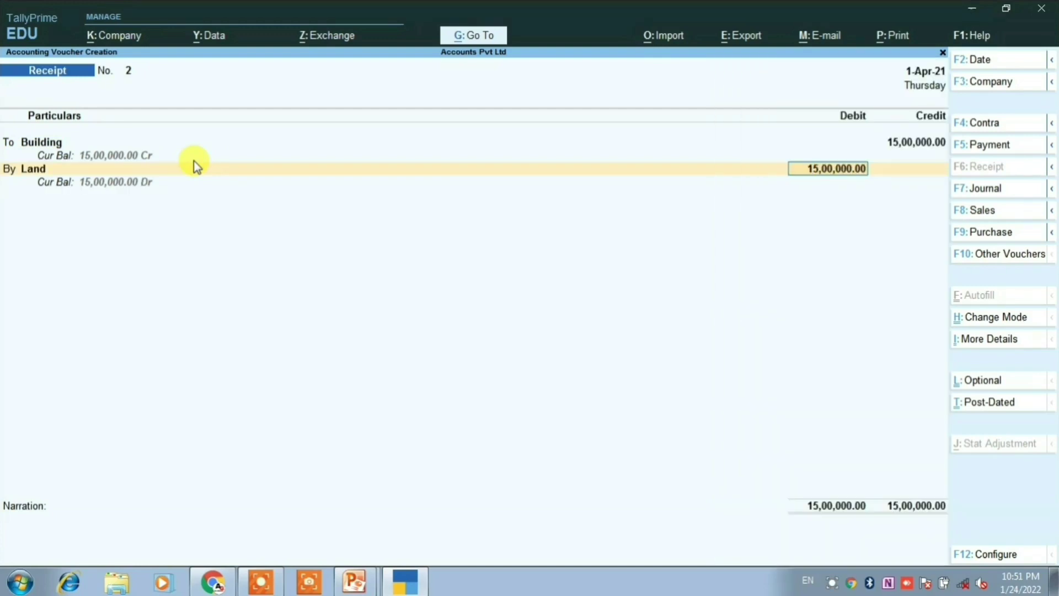
pyautogui.write('5')
pyautogui.write('00000')
pyautogui.press('Return')
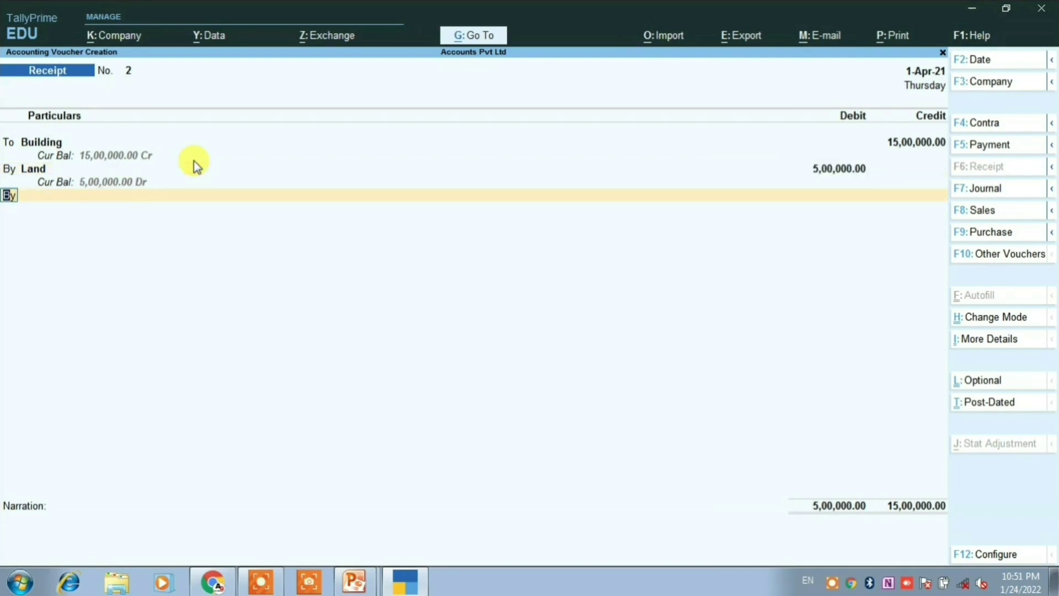
# Step: Debit the Cash ledger with the remaining 10,00,000 and save the receipt voucher
pyautogui.press('Return')
pyautogui.write('c')
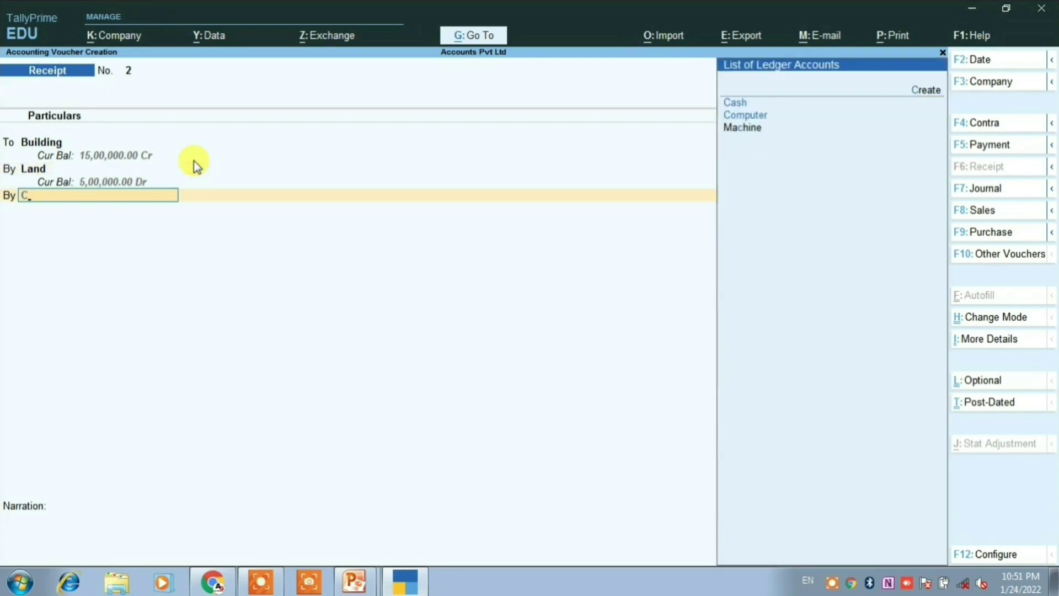
pyautogui.press('Return')
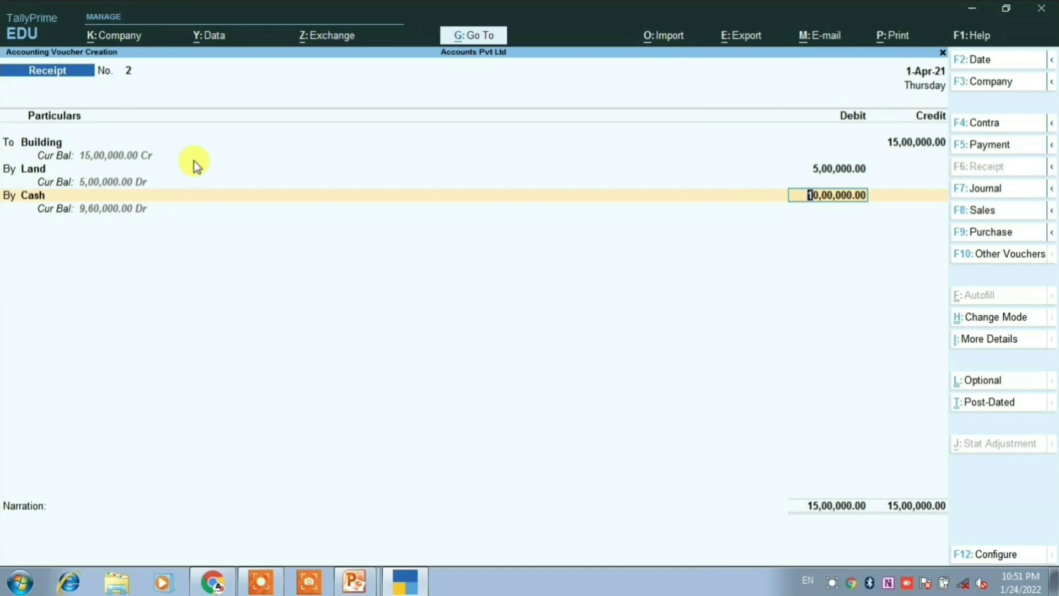
pyautogui.press('Return')
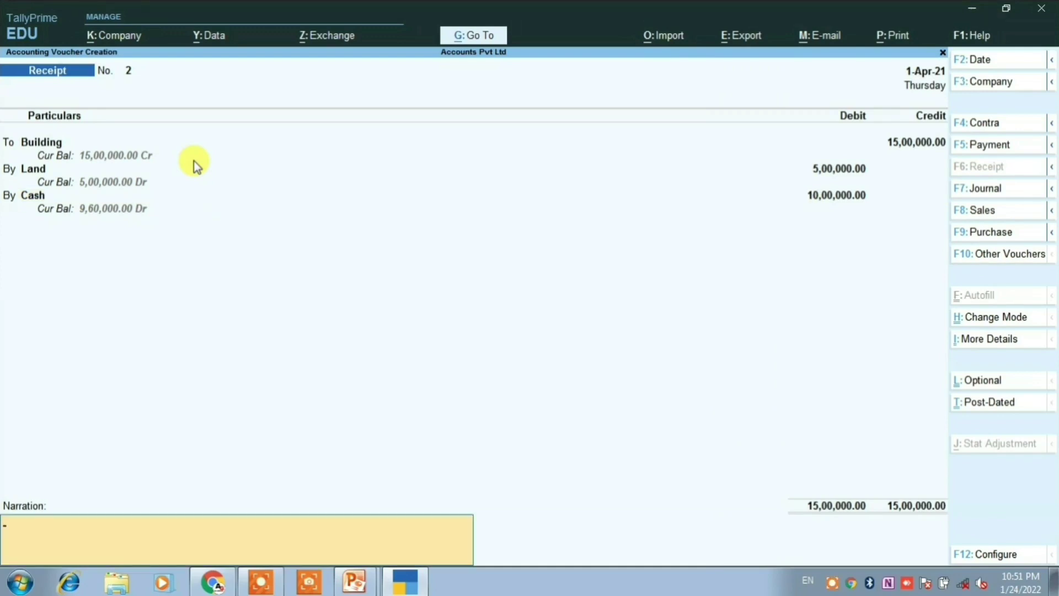
pyautogui.hotkey('ctrl', 'a')
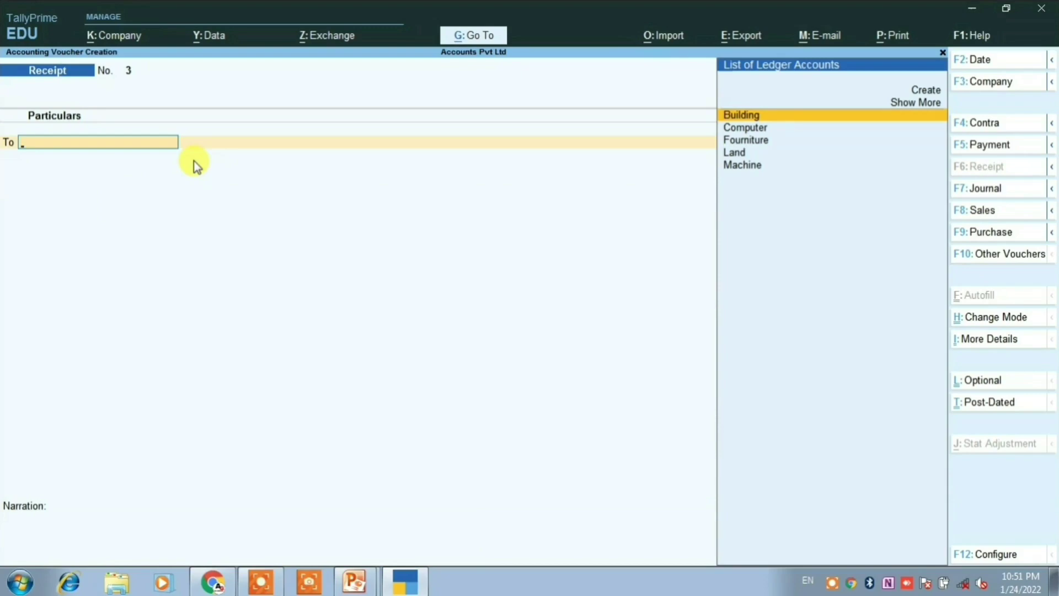
# Step: Check the slide's machine, furniture and cash entry, and change the TallyPrime voucher type to Payment
pyautogui.hotkey('alt', 'Tab')
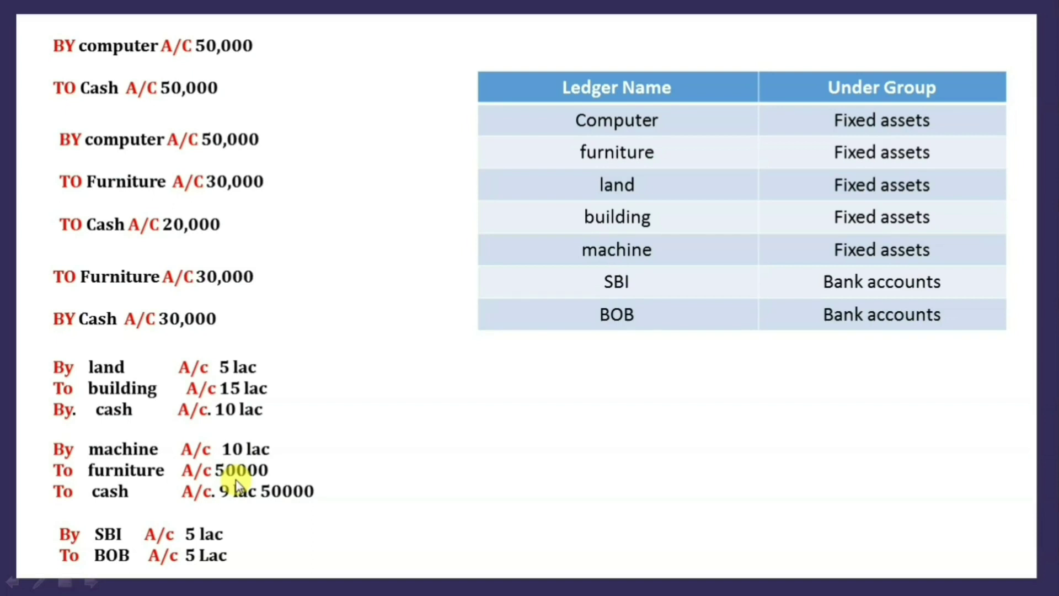
pyautogui.hotkey('alt', 'Tab')
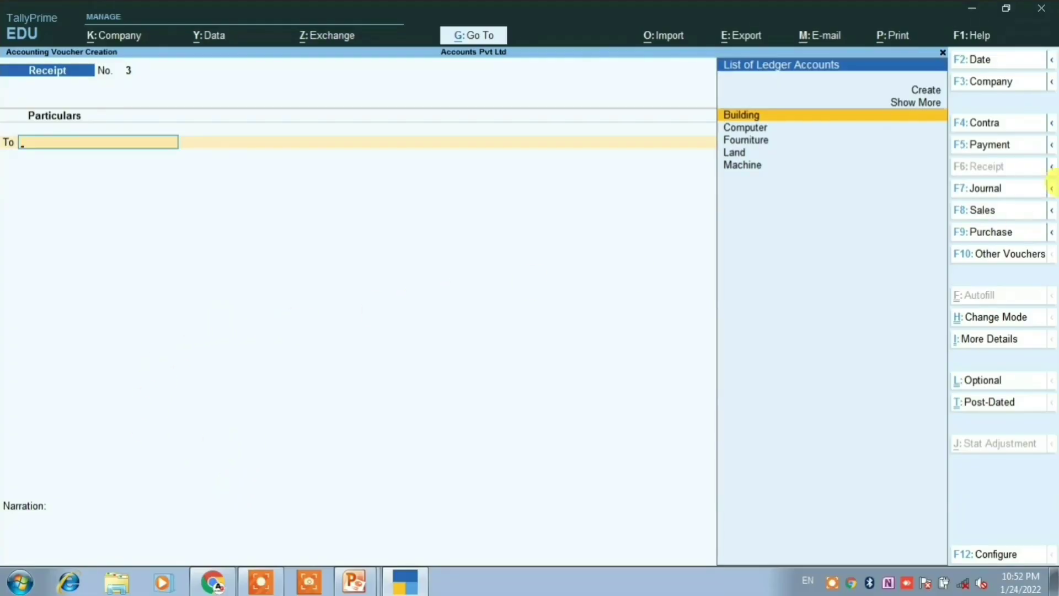
pyautogui.click(990, 146)
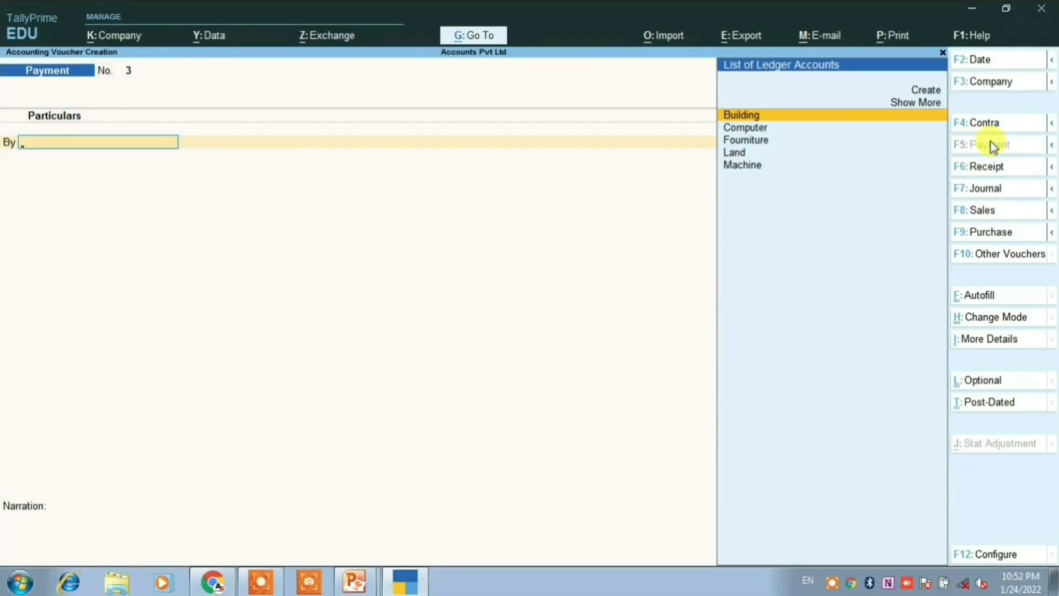
# Step: Debit the Machine ledger with 10,00,000 in the payment voucher
pyautogui.press('Down')
pyautogui.press('Down')
pyautogui.press('Down')
pyautogui.press('Down')
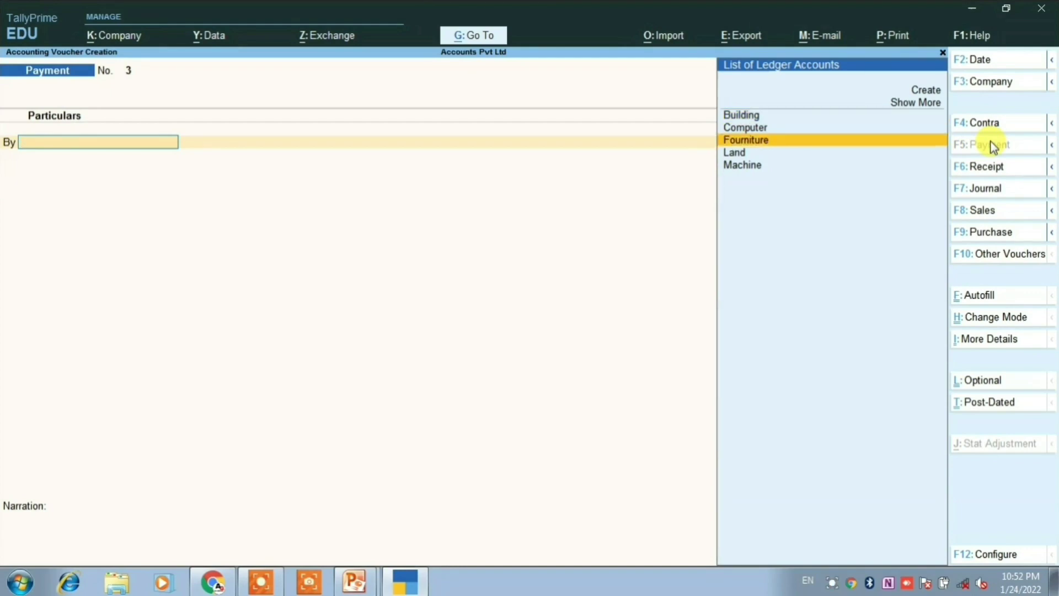
pyautogui.press('Return')
pyautogui.write('10')
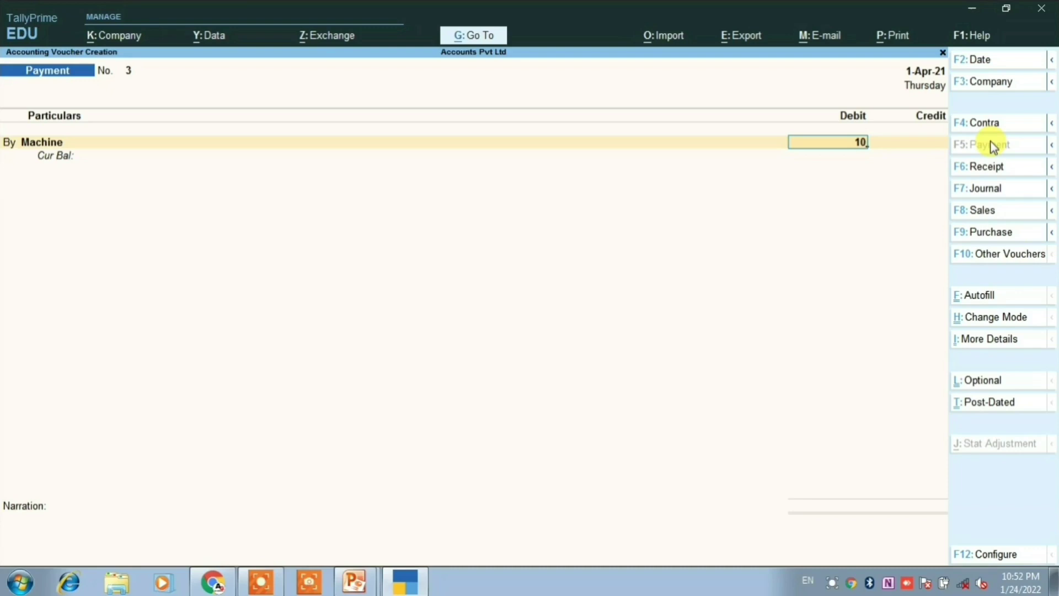
pyautogui.write(',00,000')
pyautogui.press('Return')
# Step: Credit the Fourniture ledger with 50,000 against the machine purchase
pyautogui.press('Return')
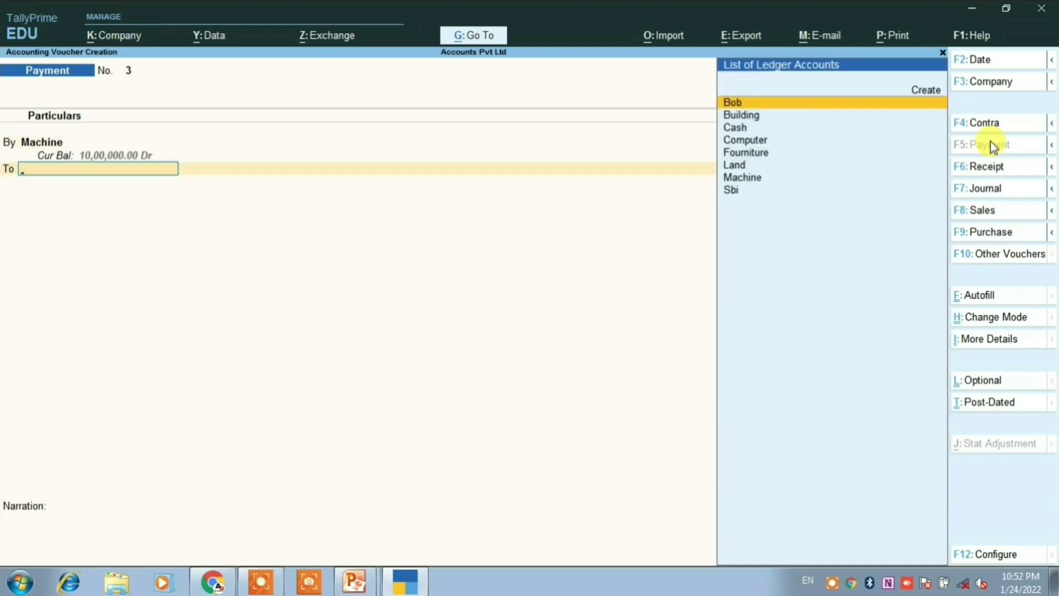
pyautogui.press('Down')
pyautogui.press('Down')
pyautogui.press('Down')
pyautogui.press('Down')
pyautogui.press('Return')
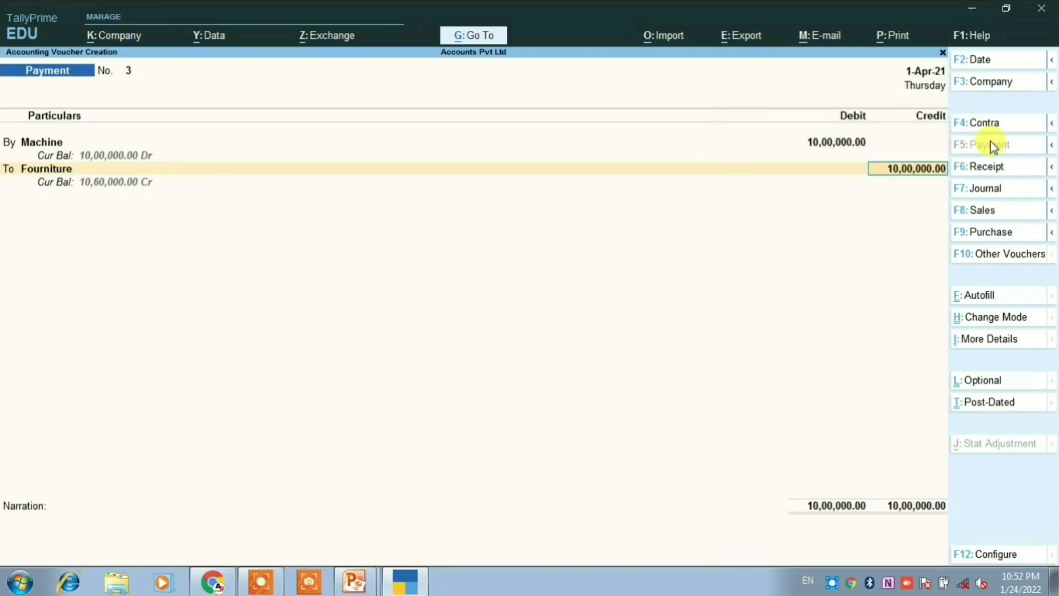
pyautogui.write('50000')
pyautogui.press('Return')
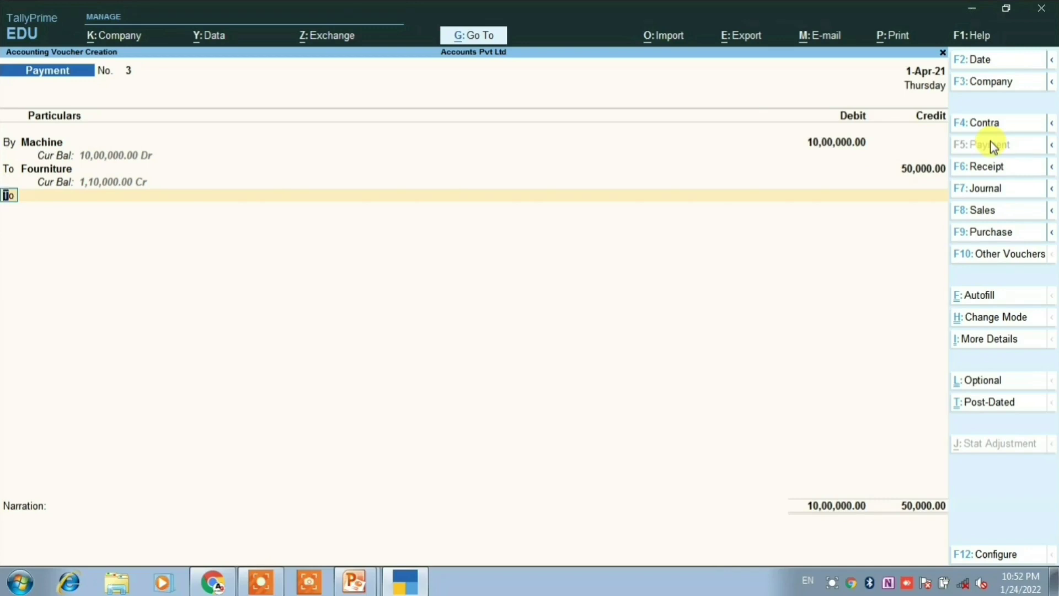
# Step: Credit the Cash ledger with the remaining 9,50,000 and save the payment voucher
pyautogui.press('Return')
pyautogui.write('C')
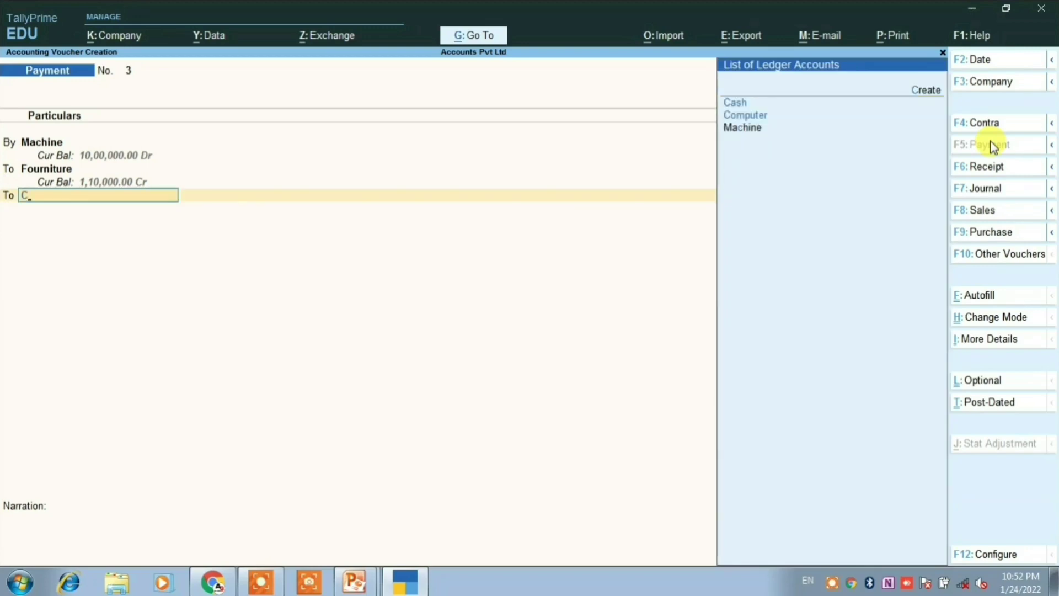
pyautogui.press('Return')
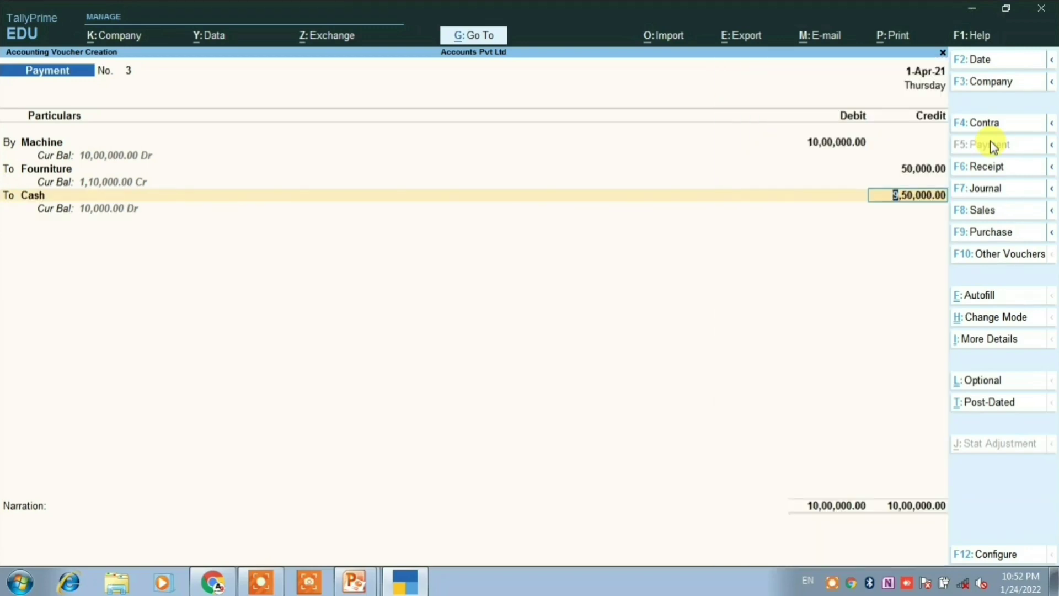
pyautogui.press('Return')
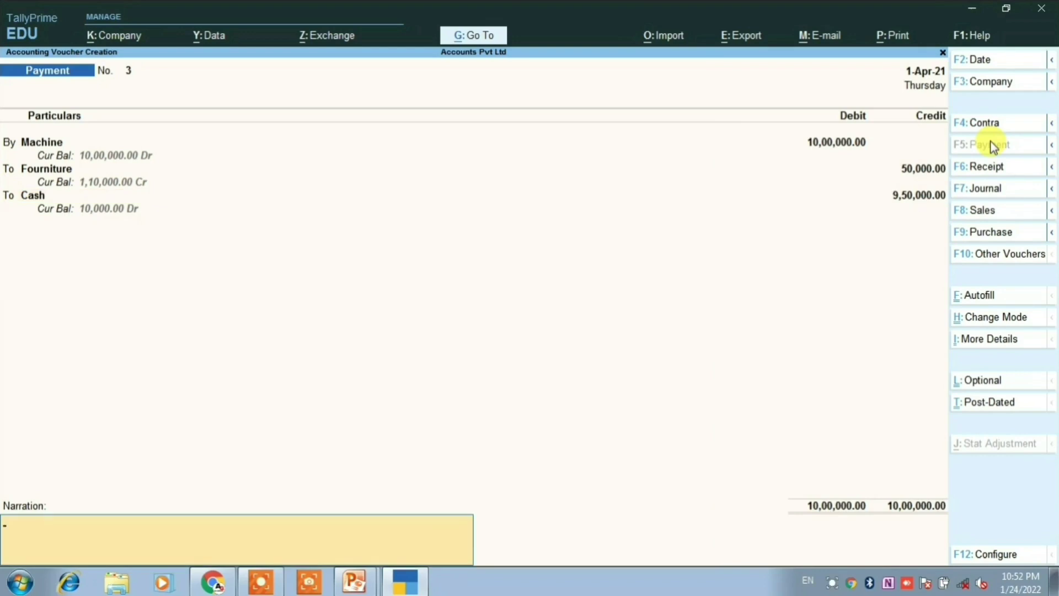
pyautogui.hotkey('ctrl', 'a')
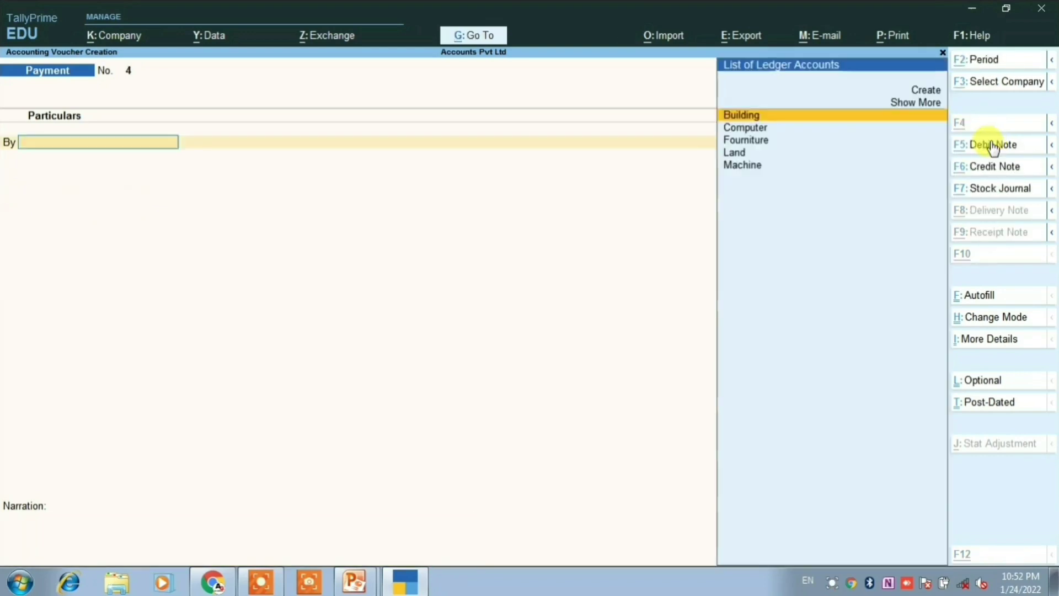
# Step: Check the slide's SBI and BOB entry, and change the TallyPrime voucher type to Contra
pyautogui.hotkey('alt', 'Tab')
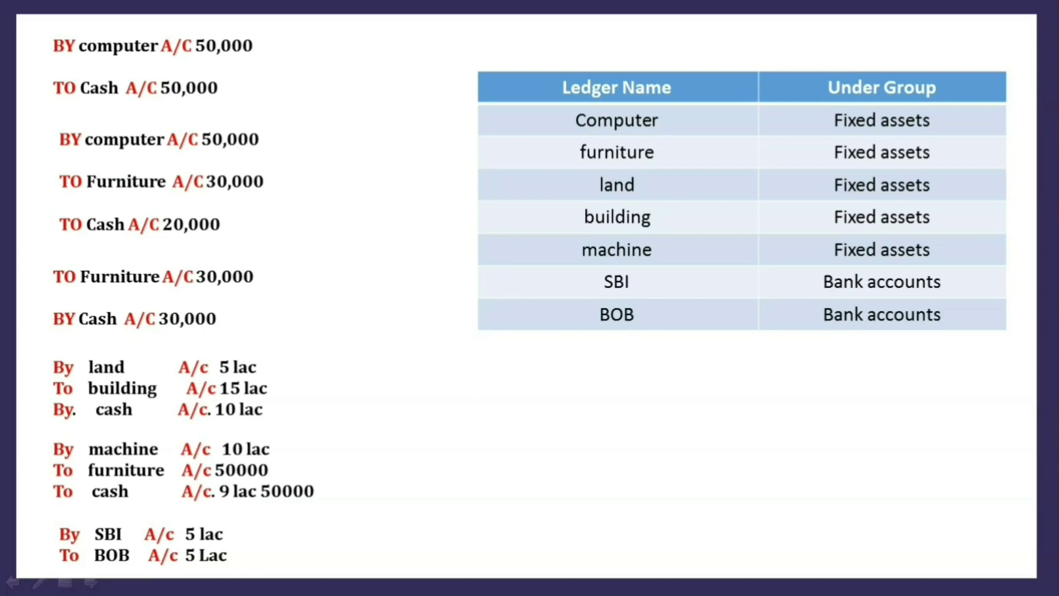
pyautogui.hotkey('alt', 'Tab')
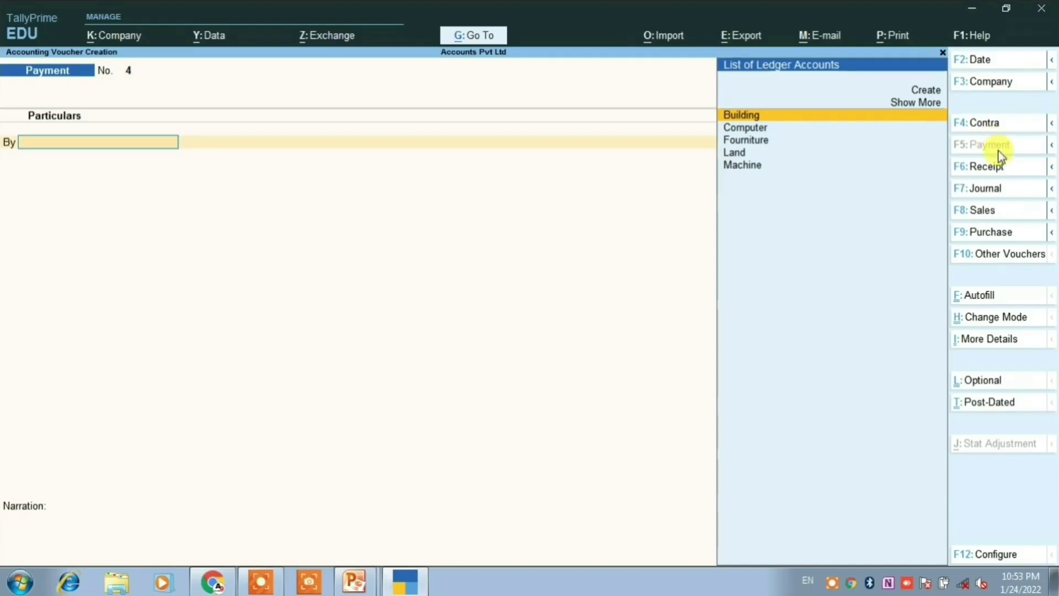
pyautogui.click(985, 123)
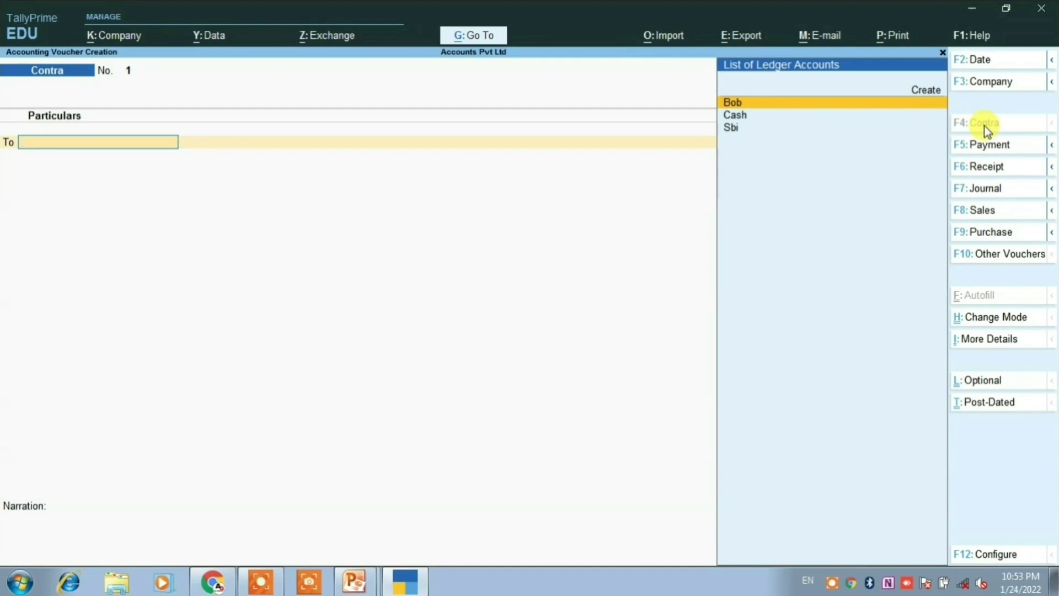
# Step: Credit the Bob ledger with 5,00,000 in the contra voucher and accept its cheque bank allocation
pyautogui.press('Return')
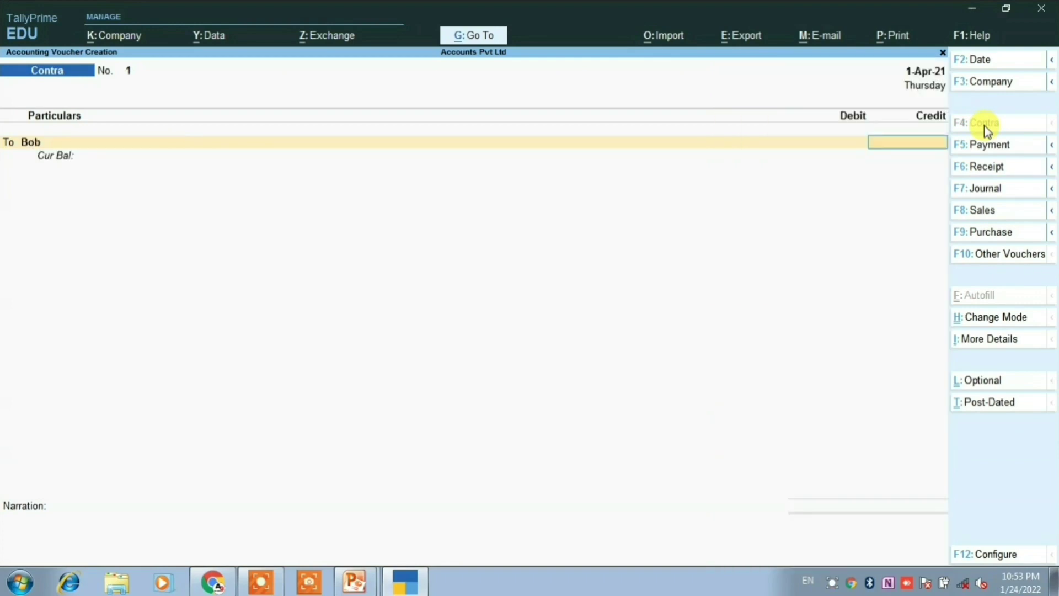
pyautogui.hotkey('alt', 'Tab')
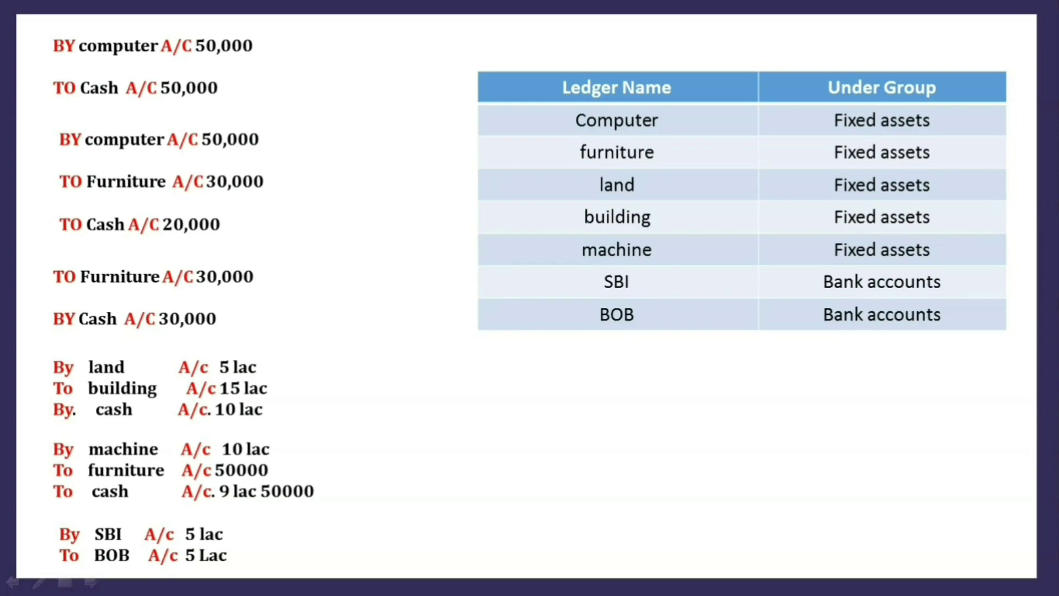
pyautogui.hotkey('alt', 'Tab')
pyautogui.write('5')
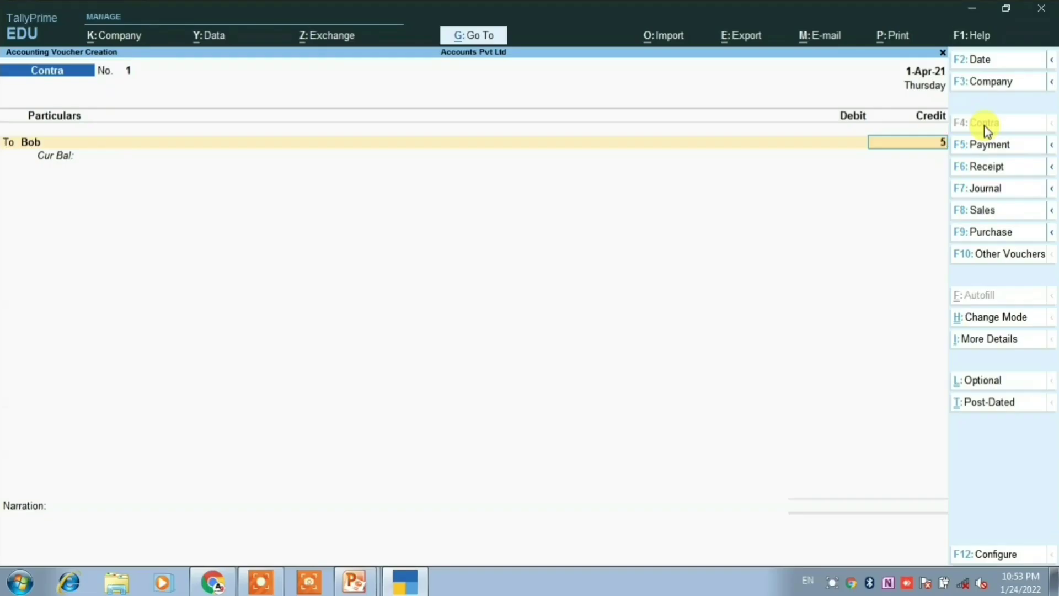
pyautogui.write('00000')
pyautogui.press('Return')
pyautogui.press('Return')
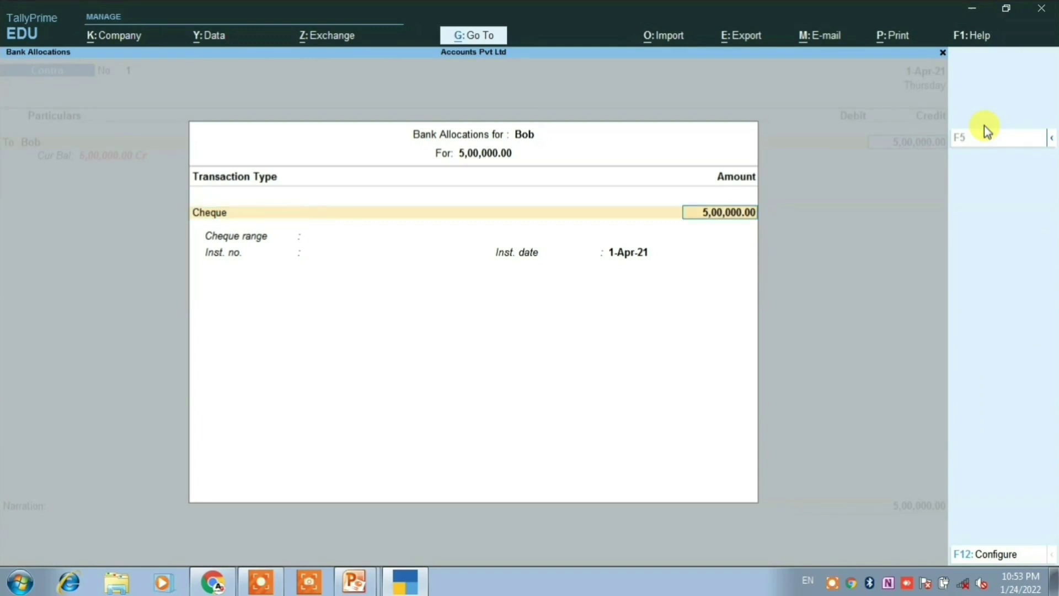
pyautogui.press('Return')
pyautogui.press('Return')
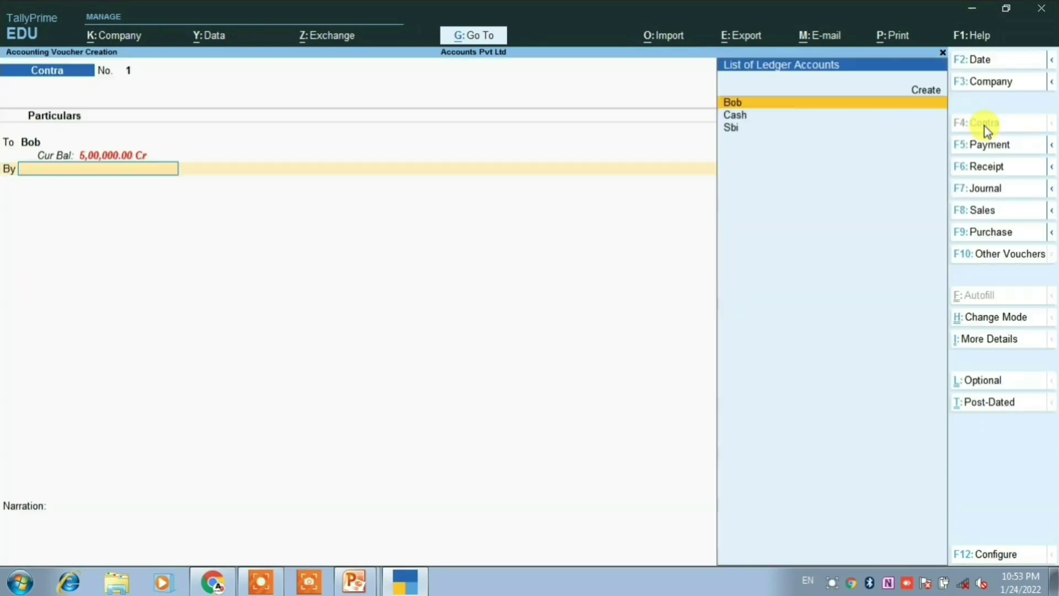
# Step: Debit the Sbi ledger with 5,00,000, accept its Cheque/DD bank allocation and save the contra voucher
pyautogui.press('Down')
pyautogui.press('Down')
pyautogui.press('Return')
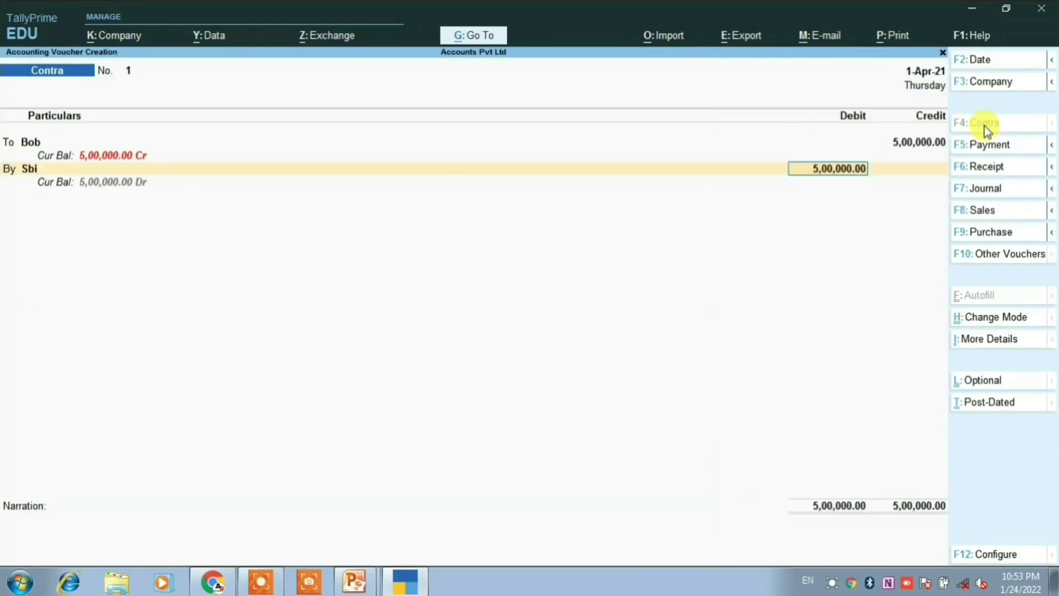
pyautogui.press('Return')
pyautogui.press('Return')
pyautogui.press('Return')
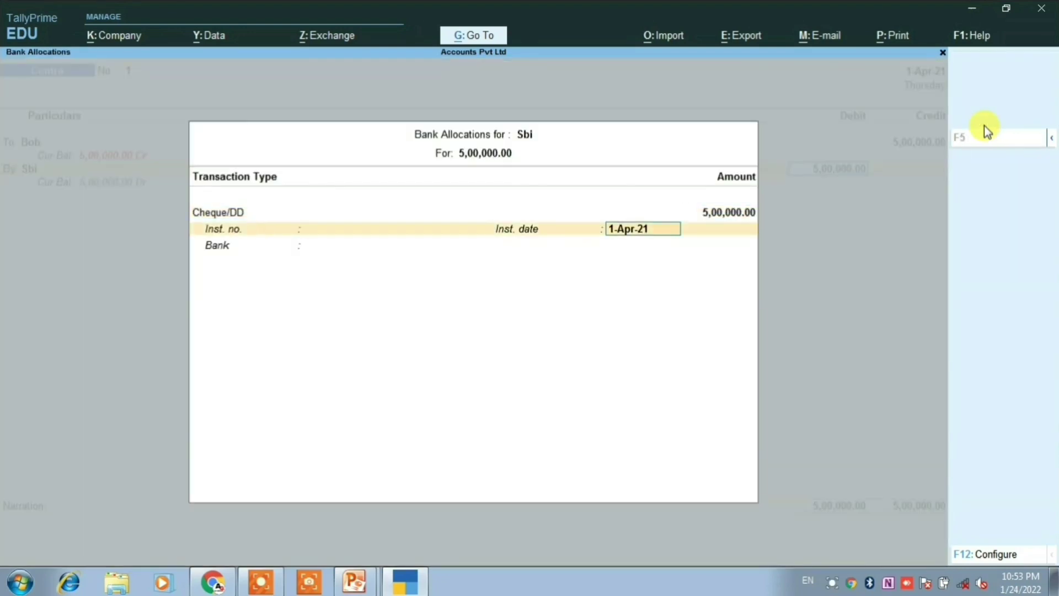
pyautogui.press('Return')
pyautogui.press('Return')
pyautogui.press('Return')
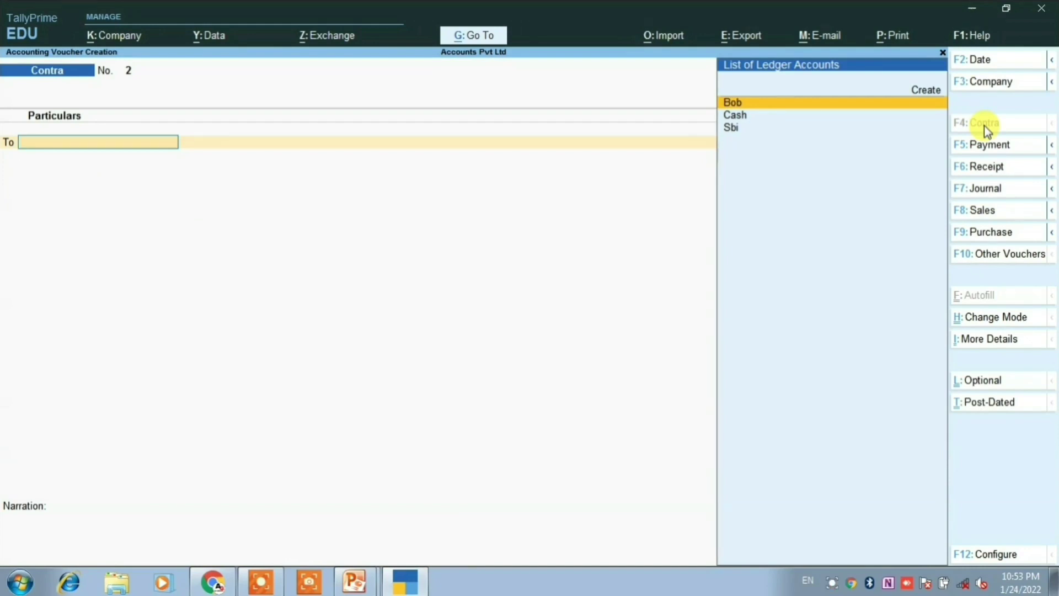
# Step: Switch to the presentation and advance to the slide listing the firm's next transactions
pyautogui.press('alt')
pyautogui.hotkey('alt', 'Tab')
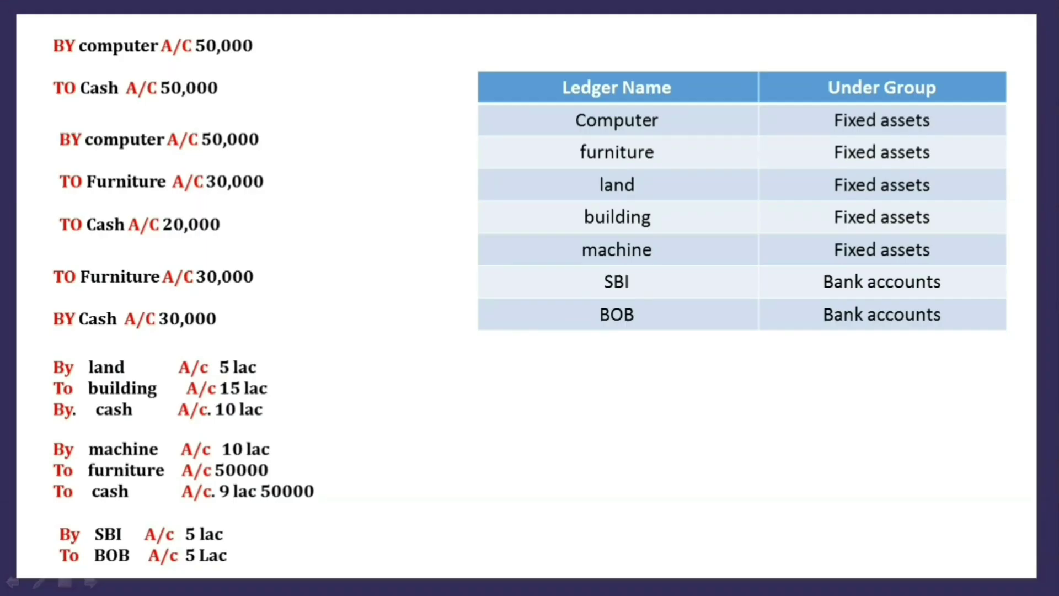
pyautogui.press('Right')
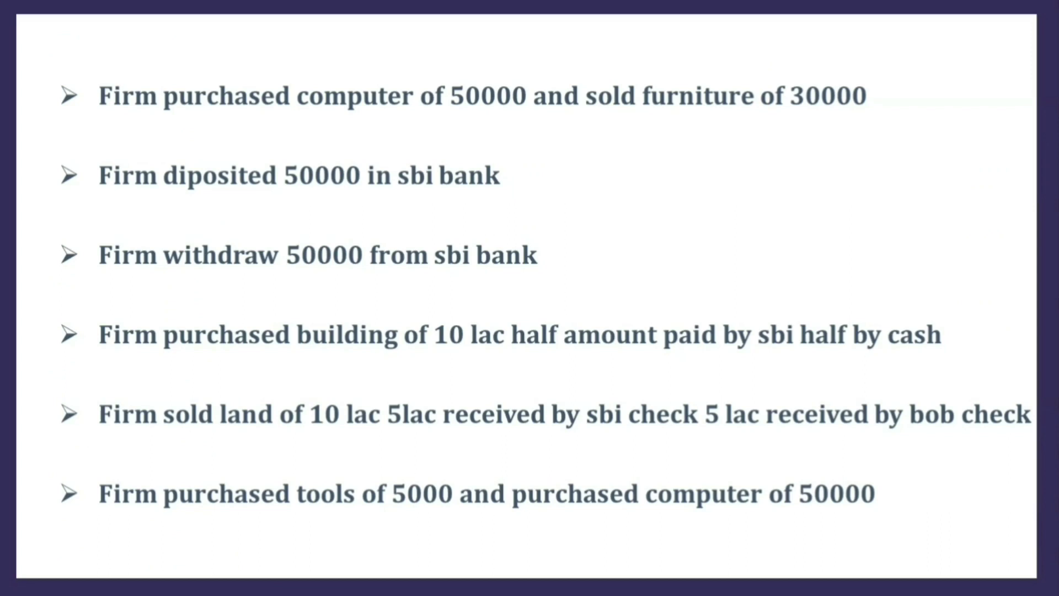